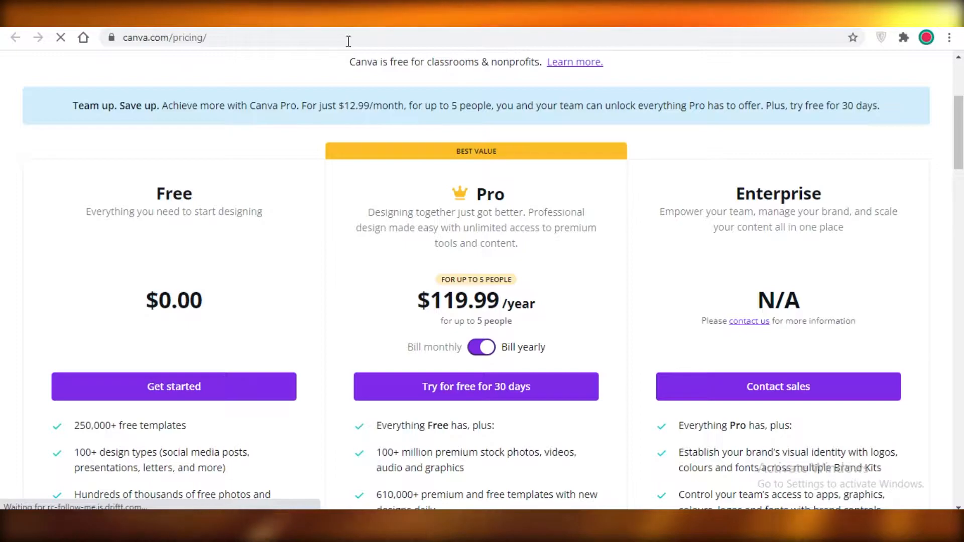
Compare the Free, Pro and Enterprise plan features and check the Pro plan's price for both monthly and yearly billing
{"action": "scroll", "coordinate": [597, 367], "scroll_direction": "down", "scroll_amount": 4}
{"action": "scroll", "coordinate": [597, 367], "scroll_direction": "up", "scroll_amount": 2}
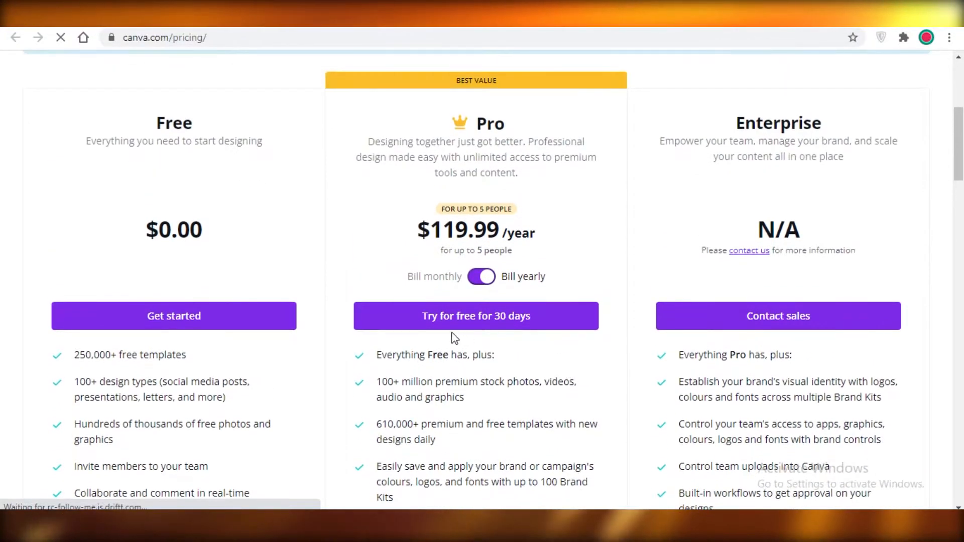
{"action": "scroll", "coordinate": [421, 332], "scroll_direction": "down", "scroll_amount": 1}
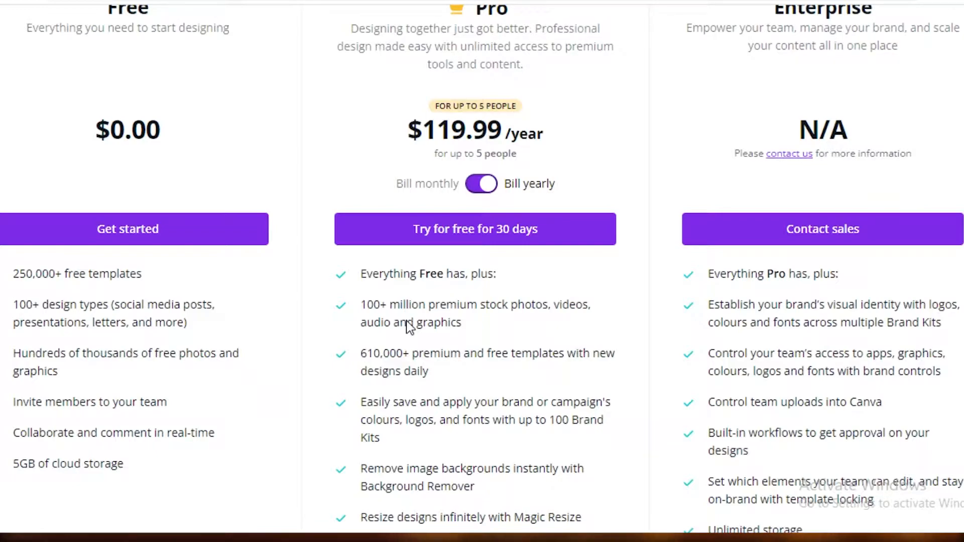
{"action": "scroll", "coordinate": [409, 327], "scroll_direction": "down", "scroll_amount": 5}
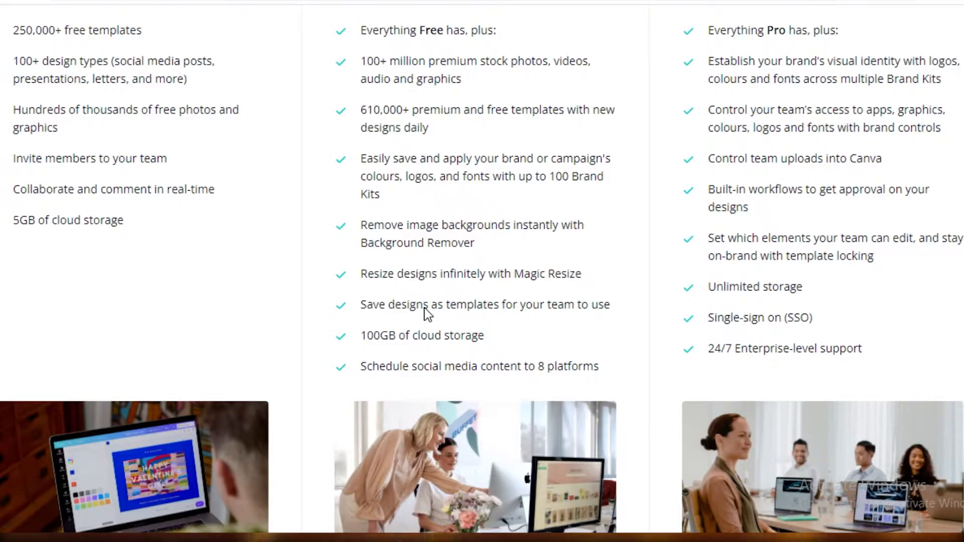
{"action": "scroll", "coordinate": [497, 307], "scroll_direction": "up", "scroll_amount": 10}
{"action": "scroll", "coordinate": [547, 380], "scroll_direction": "down", "scroll_amount": 3}
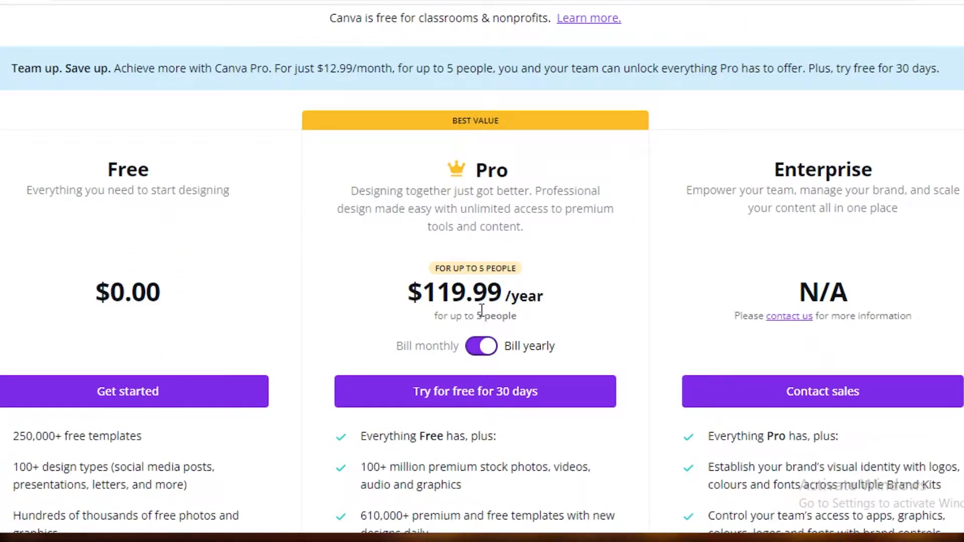
{"action": "left_click", "coordinate": [482, 348]}
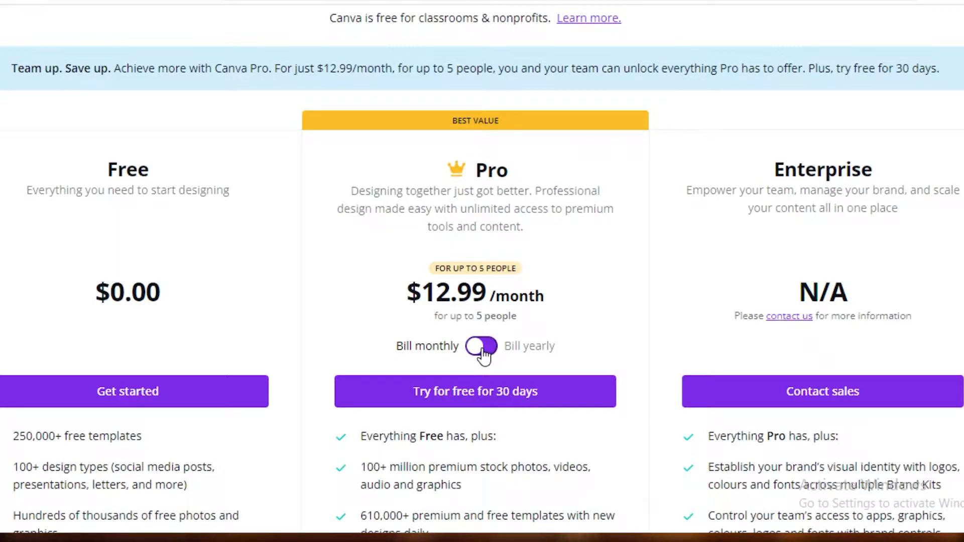
{"action": "left_click", "coordinate": [482, 348]}
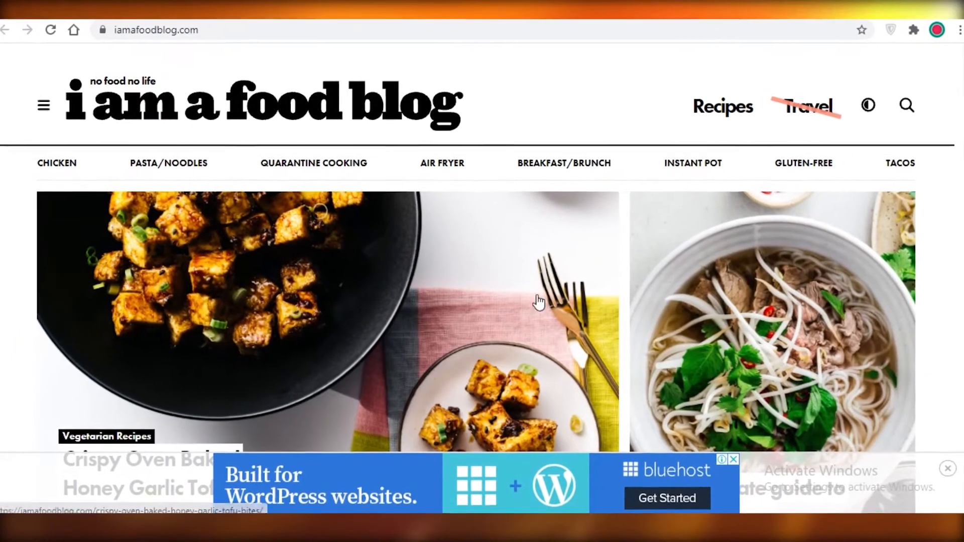
Browse the recipe photos on the food blog's home page and view the cover banner of the Konozee Facebook page
{"action": "scroll", "coordinate": [952, 251], "scroll_direction": "down", "scroll_amount": 10}
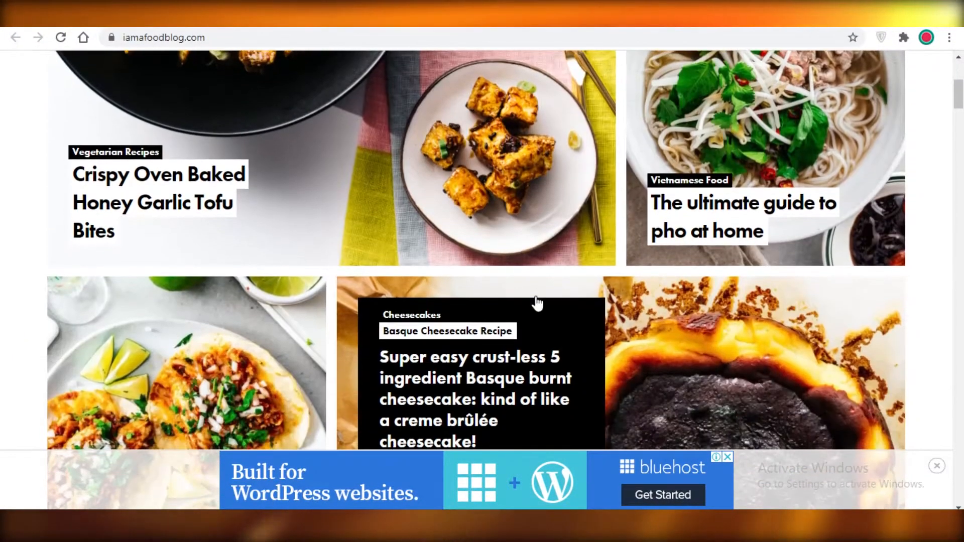
{"action": "scroll", "coordinate": [894, 201], "scroll_direction": "down", "scroll_amount": 4}
{"action": "scroll", "coordinate": [926, 158], "scroll_direction": "up", "scroll_amount": 4}
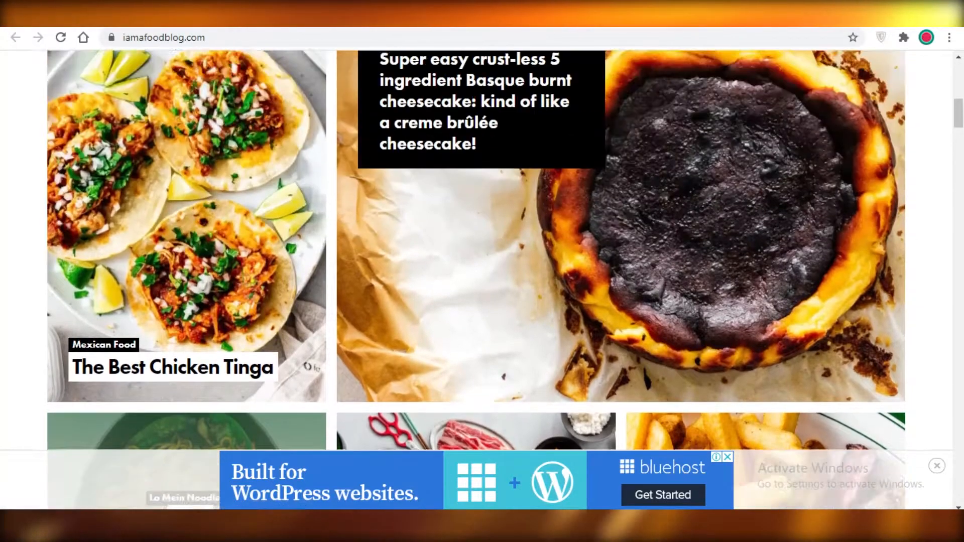
{"action": "scroll", "coordinate": [531, 295], "scroll_direction": "up", "scroll_amount": 3}
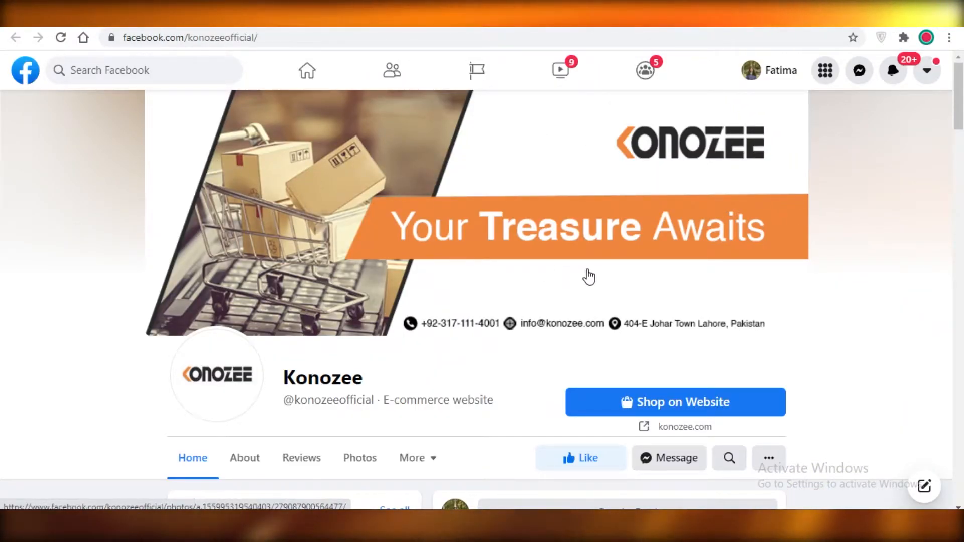
{"action": "left_click", "coordinate": [540, 199]}
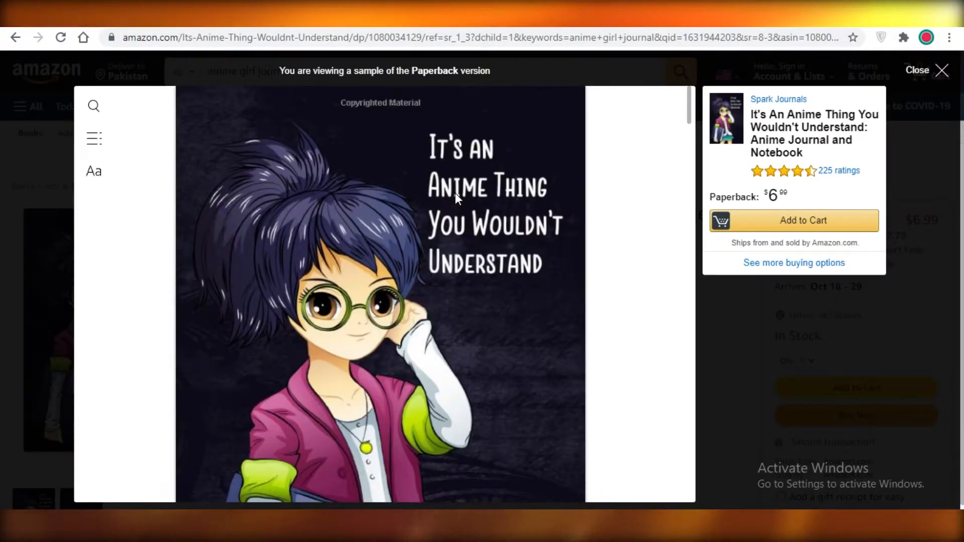
Look through the sample pages of the anime journal paperback on Amazon and close the preview
{"action": "scroll", "coordinate": [661, 359], "scroll_direction": "down", "scroll_amount": 5}
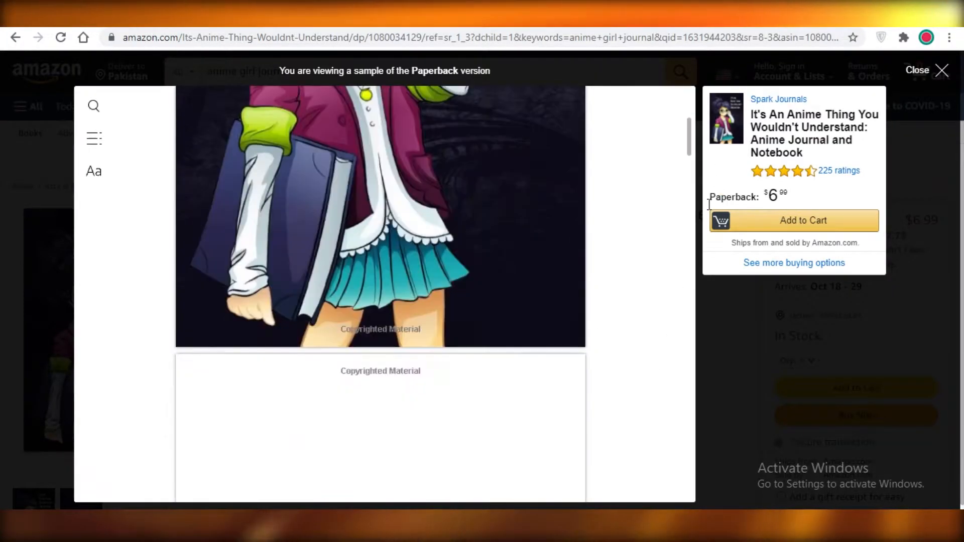
{"action": "scroll", "coordinate": [570, 269], "scroll_direction": "down", "scroll_amount": 10}
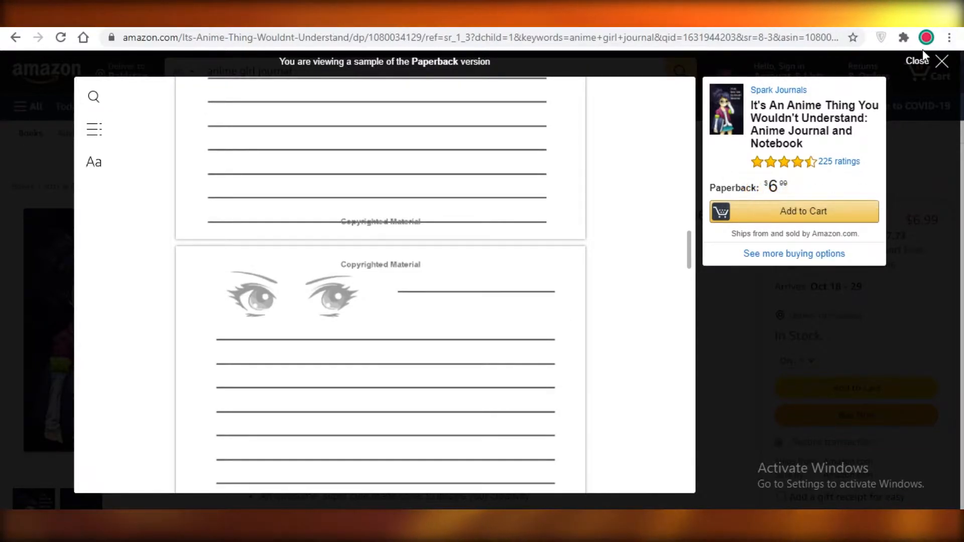
{"action": "left_click", "coordinate": [940, 69]}
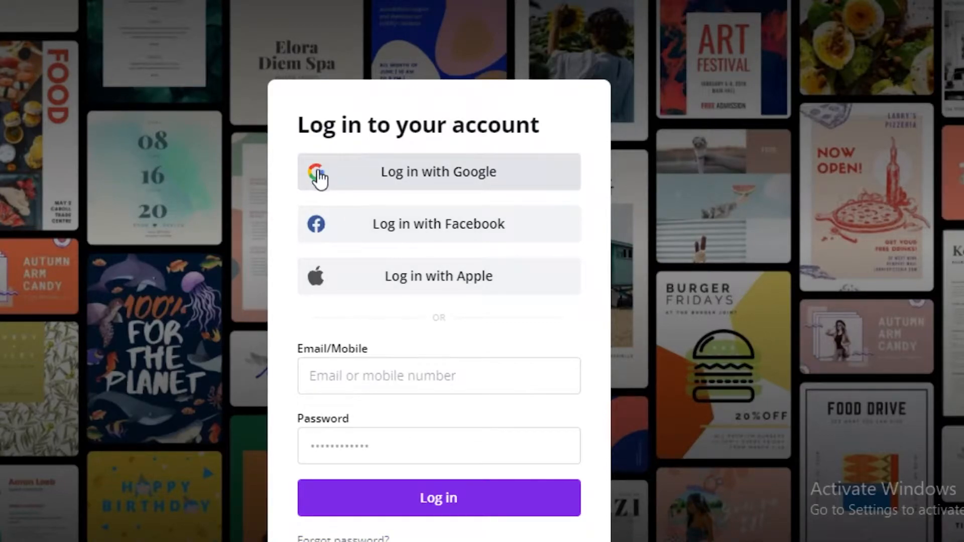
Log in to Canva with Google and open the Brand Kit at its logo, colour and font sections
{"action": "left_click", "coordinate": [392, 177]}
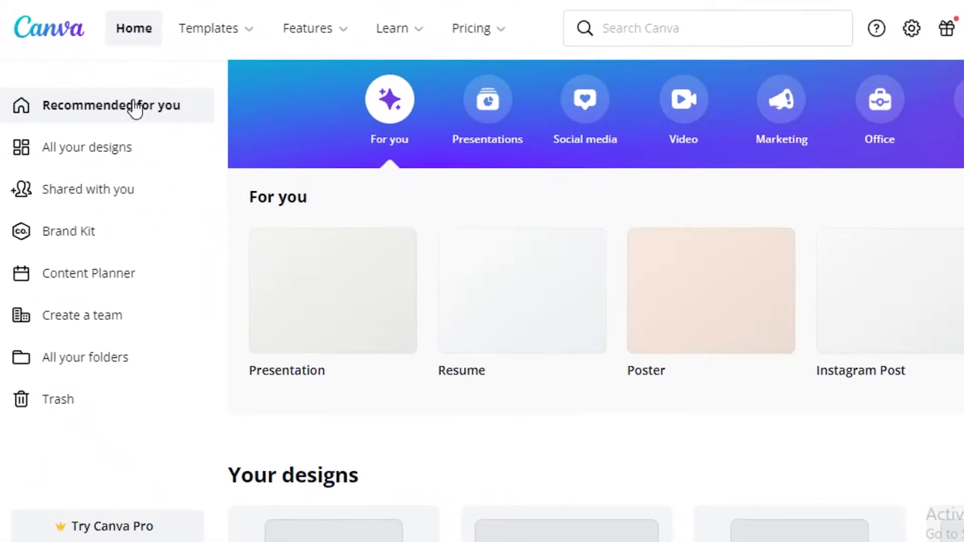
{"action": "left_click", "coordinate": [94, 246]}
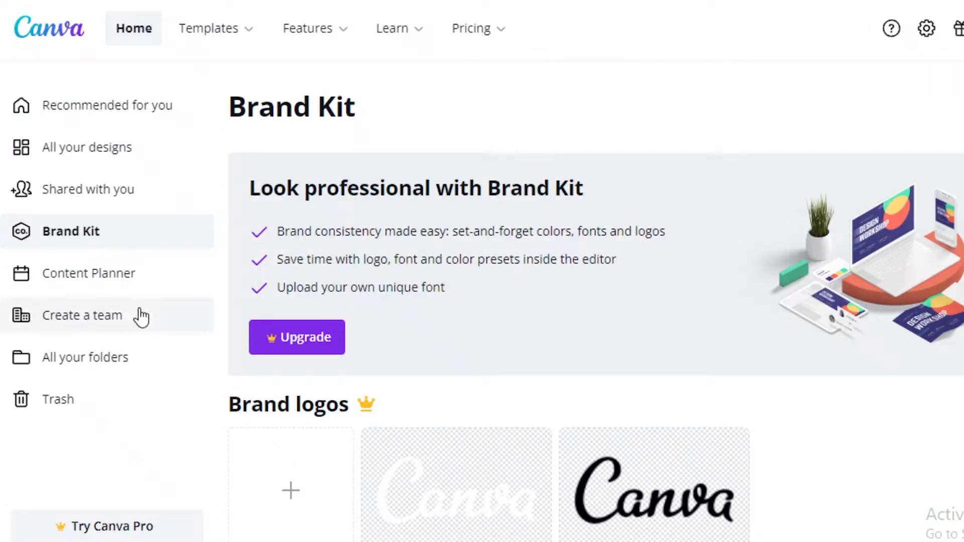
{"action": "scroll", "coordinate": [620, 269], "scroll_direction": "down", "scroll_amount": 3}
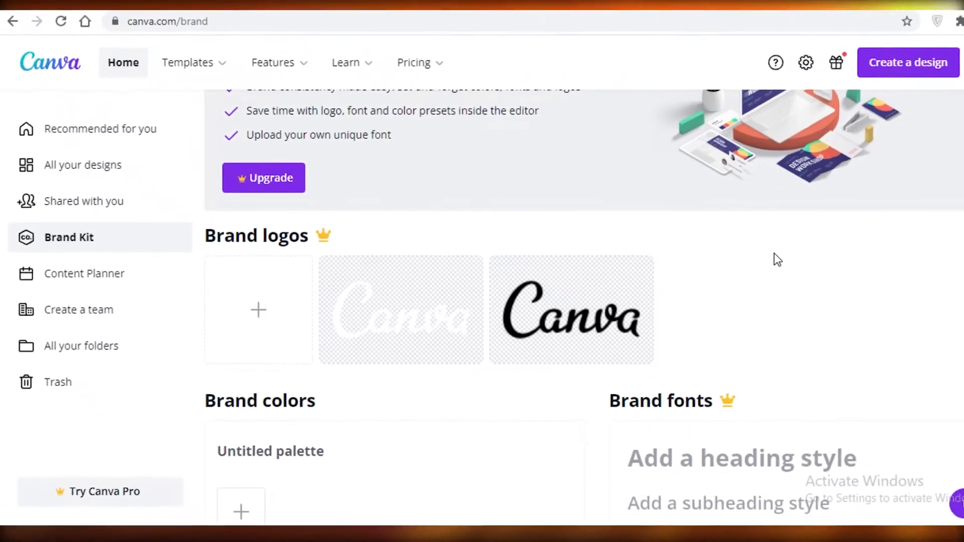
{"action": "scroll", "coordinate": [834, 241], "scroll_direction": "down", "scroll_amount": 2}
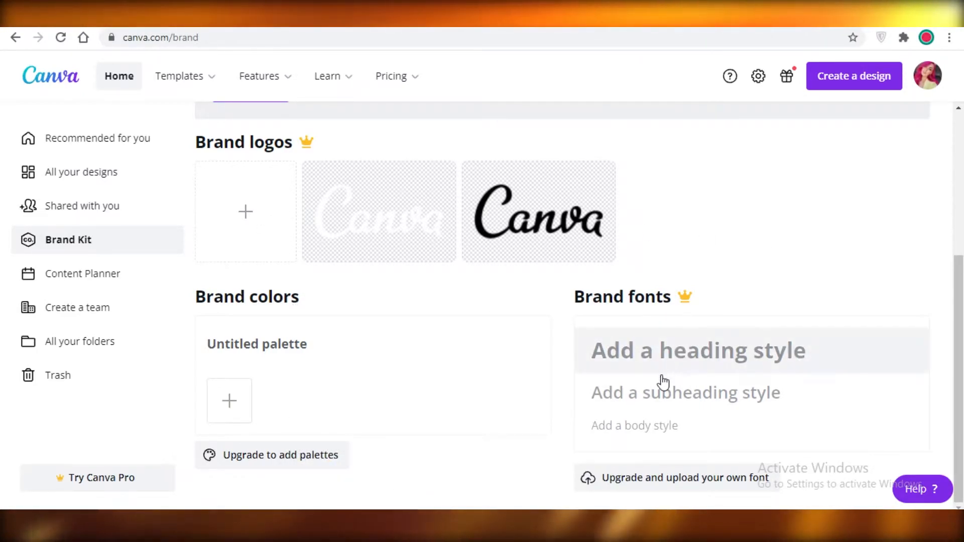
Add a dark navy, a muted green and a black colour to the untitled brand palette
{"action": "left_click", "coordinate": [224, 400]}
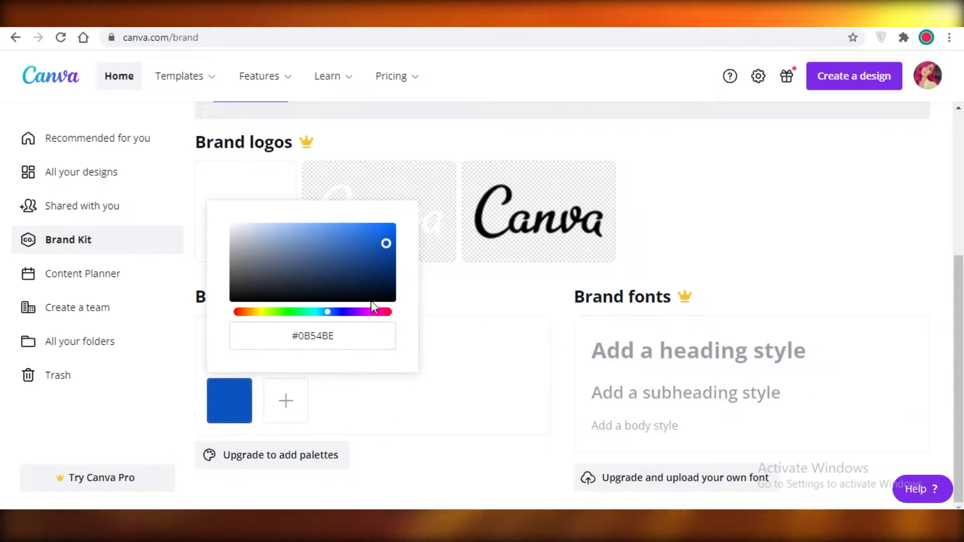
{"action": "left_click", "coordinate": [353, 274]}
{"action": "left_click", "coordinate": [738, 231]}
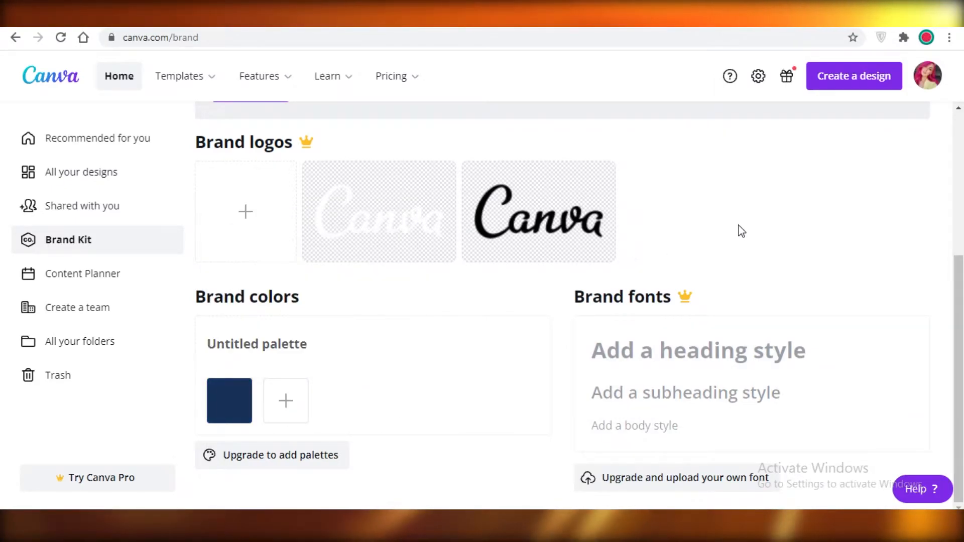
{"action": "left_click", "coordinate": [280, 397]}
{"action": "left_click", "coordinate": [334, 256]}
{"action": "left_click", "coordinate": [482, 422]}
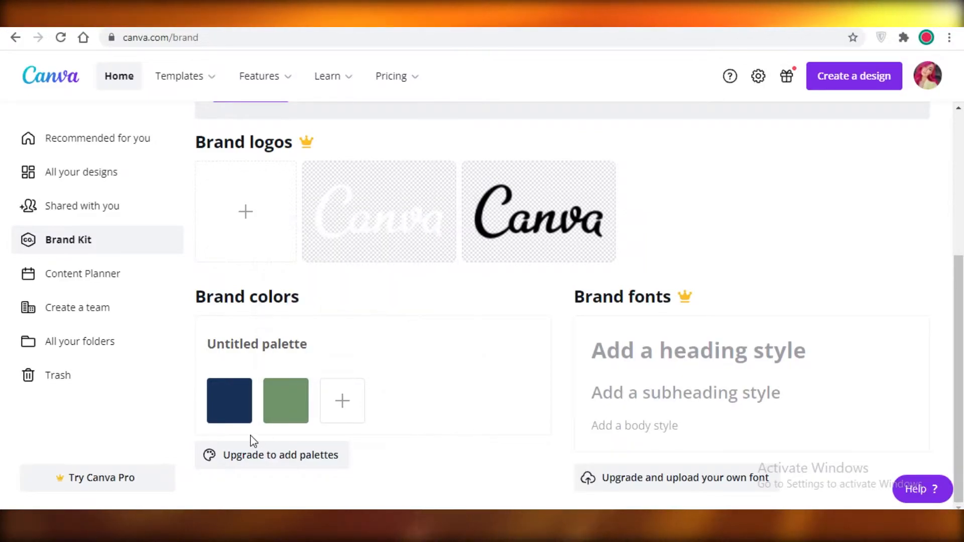
{"action": "left_click", "coordinate": [339, 400]}
{"action": "left_click", "coordinate": [416, 312]}
{"action": "left_click_drag", "start_coordinate": [501, 266], "coordinate": [348, 299]}
{"action": "left_click", "coordinate": [482, 412]}
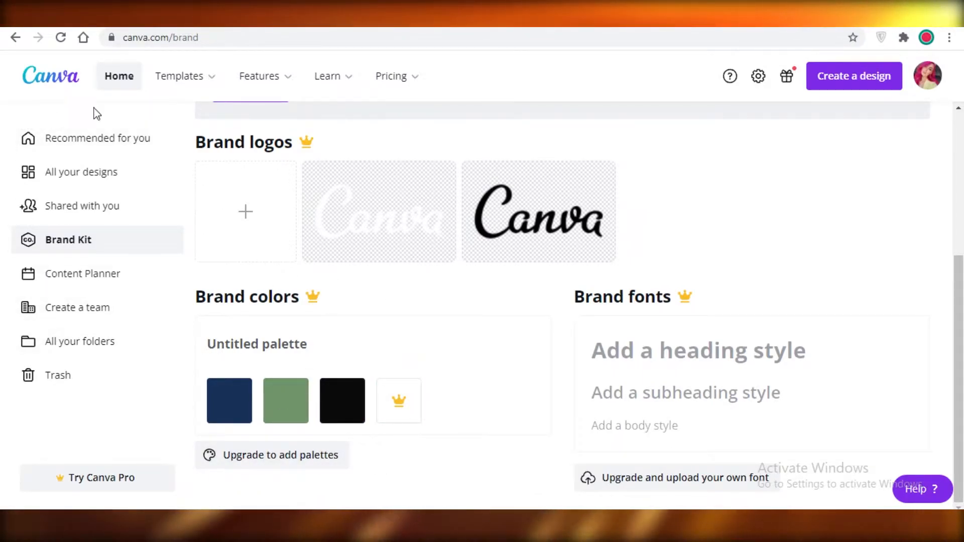
Return to the Canva home page and open the custom size options
{"action": "scroll", "coordinate": [746, 124], "scroll_direction": "up", "scroll_amount": 6}
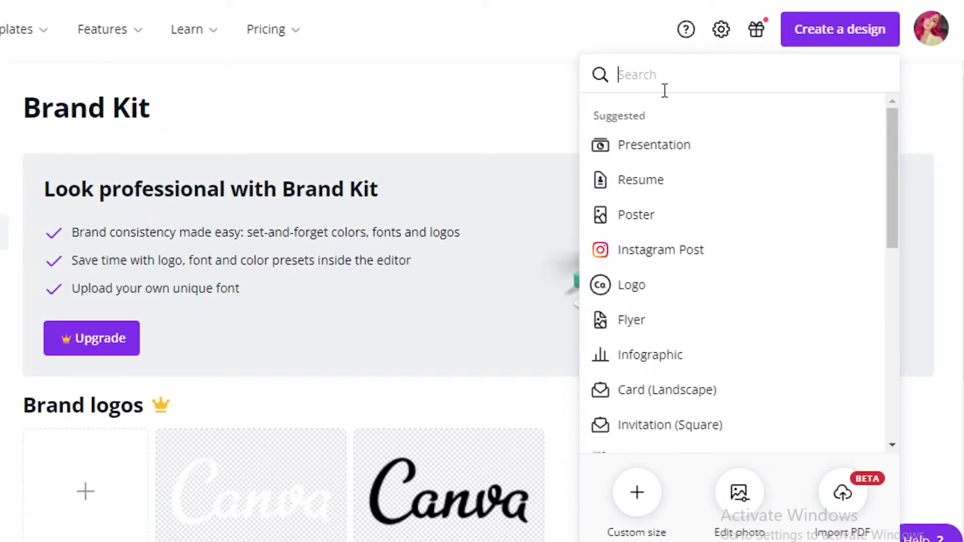
{"action": "left_click", "coordinate": [365, 184]}
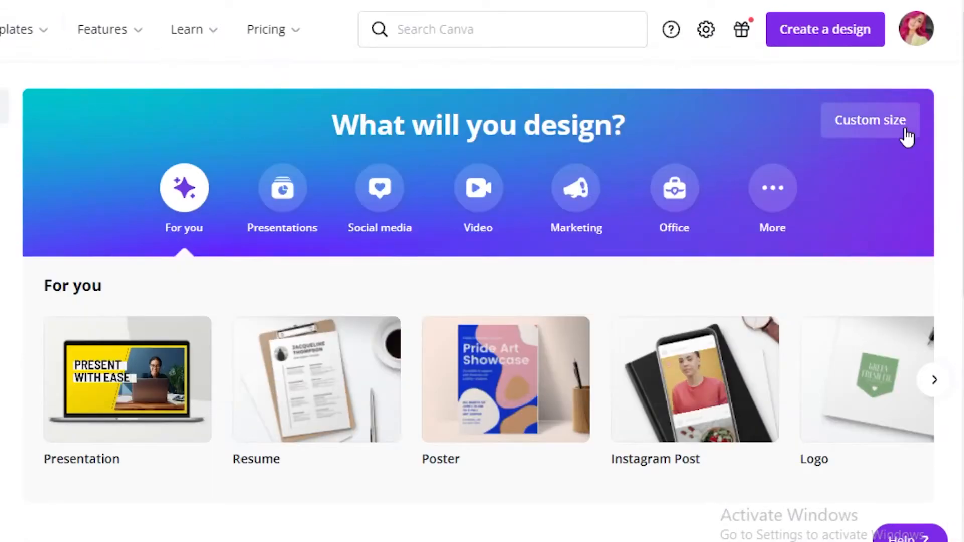
{"action": "left_click", "coordinate": [905, 132]}
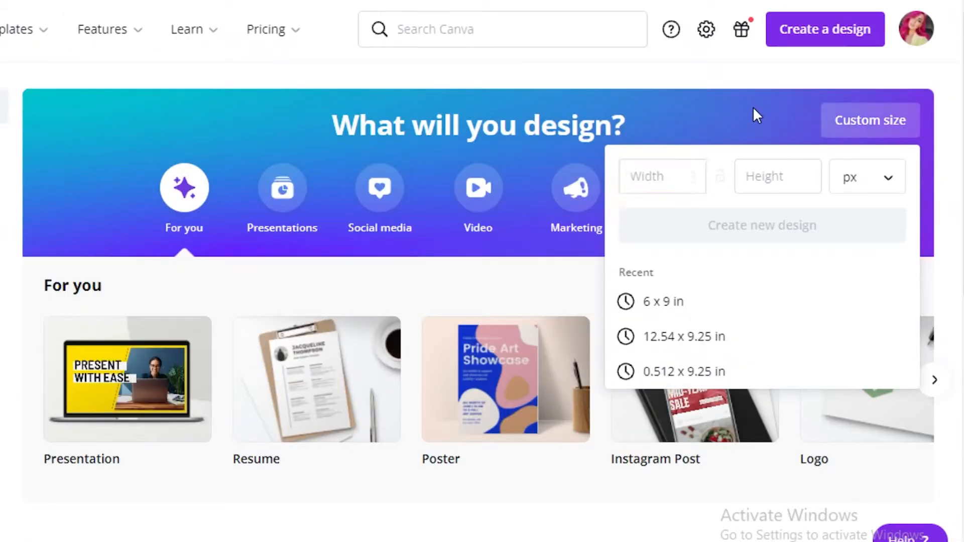
Browse the Social media design types and show the More category of design types
{"action": "left_click", "coordinate": [384, 188]}
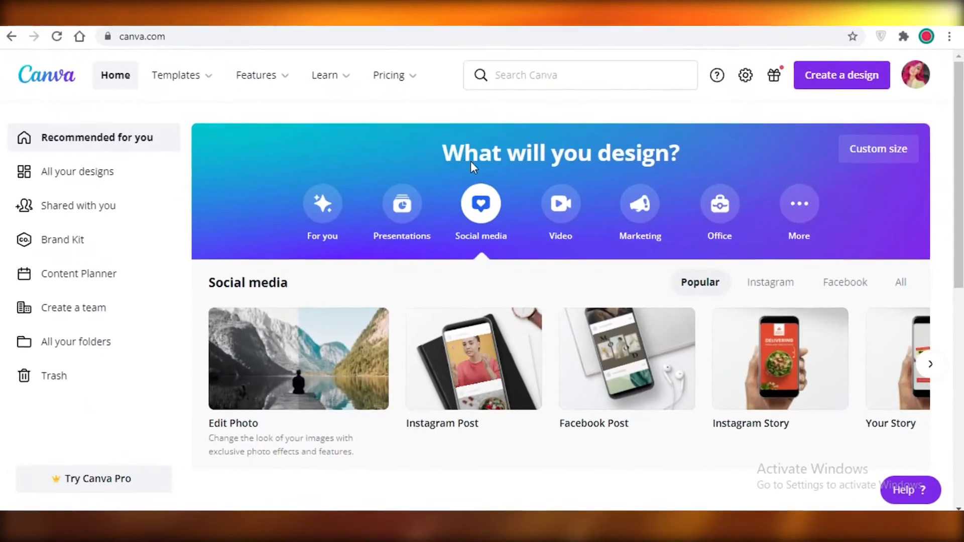
{"action": "scroll", "coordinate": [351, 345], "scroll_direction": "down", "scroll_amount": 2}
{"action": "scroll", "coordinate": [556, 258], "scroll_direction": "down", "scroll_amount": 6}
{"action": "scroll", "coordinate": [816, 240], "scroll_direction": "up", "scroll_amount": 5}
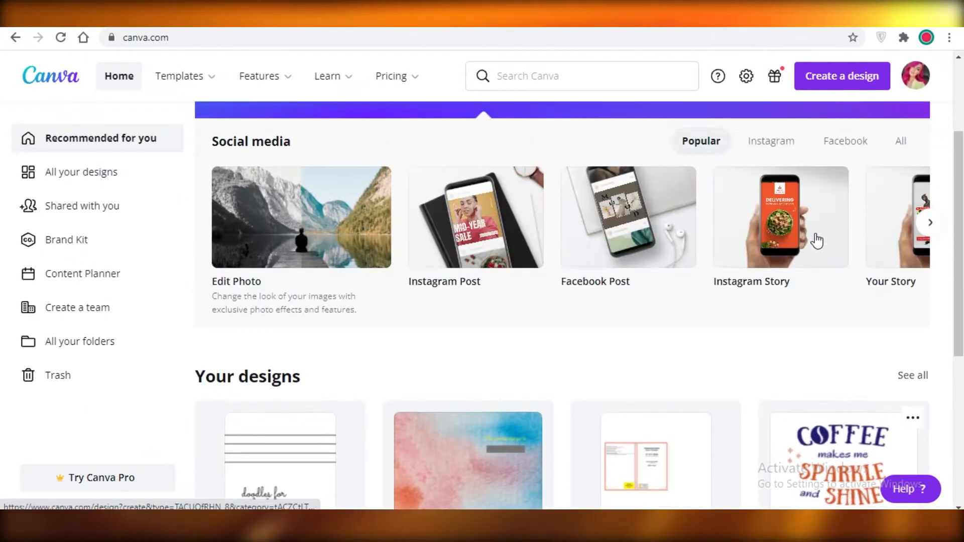
{"action": "scroll", "coordinate": [879, 251], "scroll_direction": "up", "scroll_amount": 1}
{"action": "left_click", "coordinate": [929, 286]}
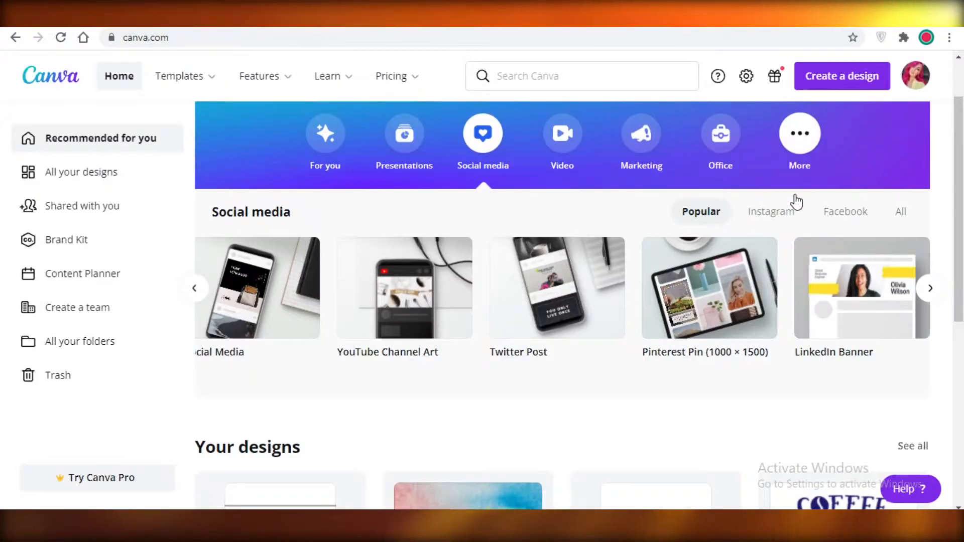
{"action": "left_click", "coordinate": [800, 133]}
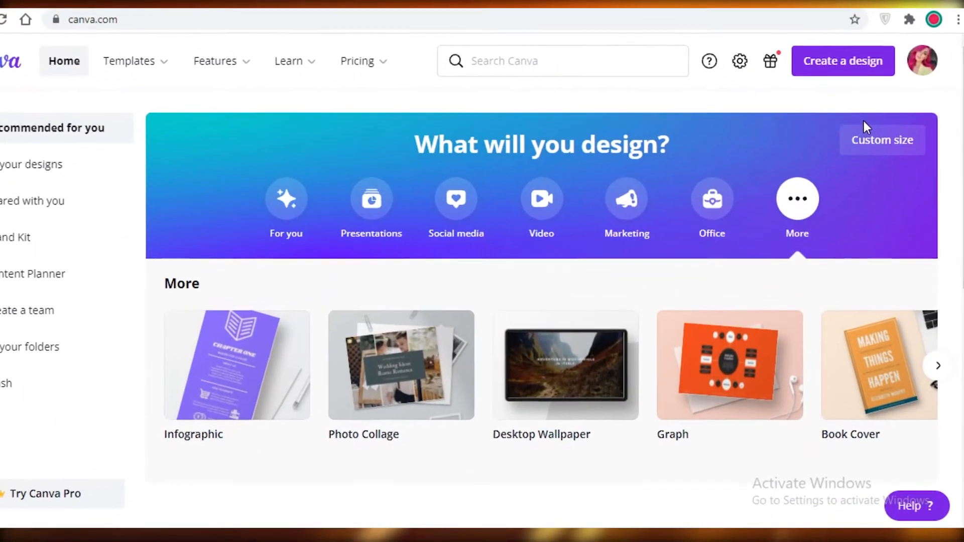
Open the custom size options and set the measurement unit to inches
{"action": "left_click", "coordinate": [871, 150]}
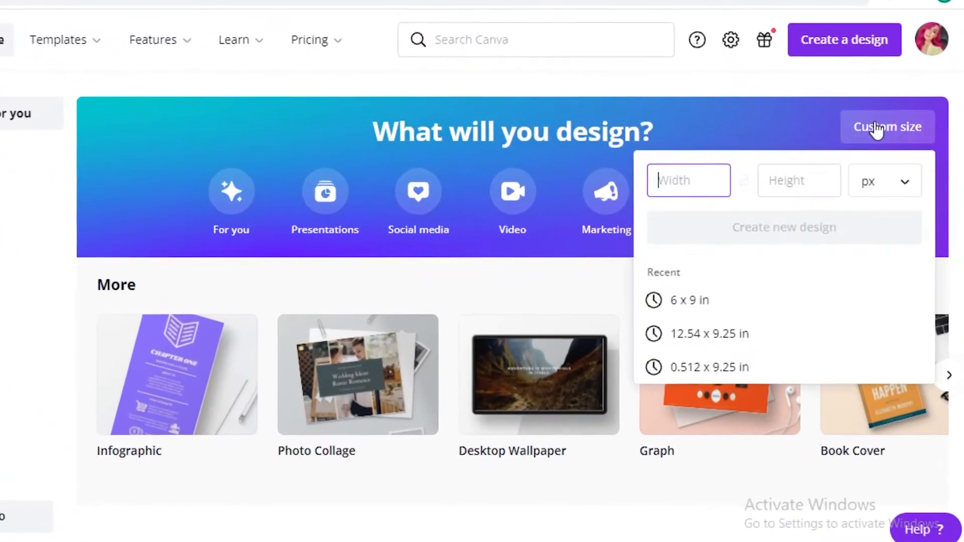
{"action": "left_click", "coordinate": [922, 175]}
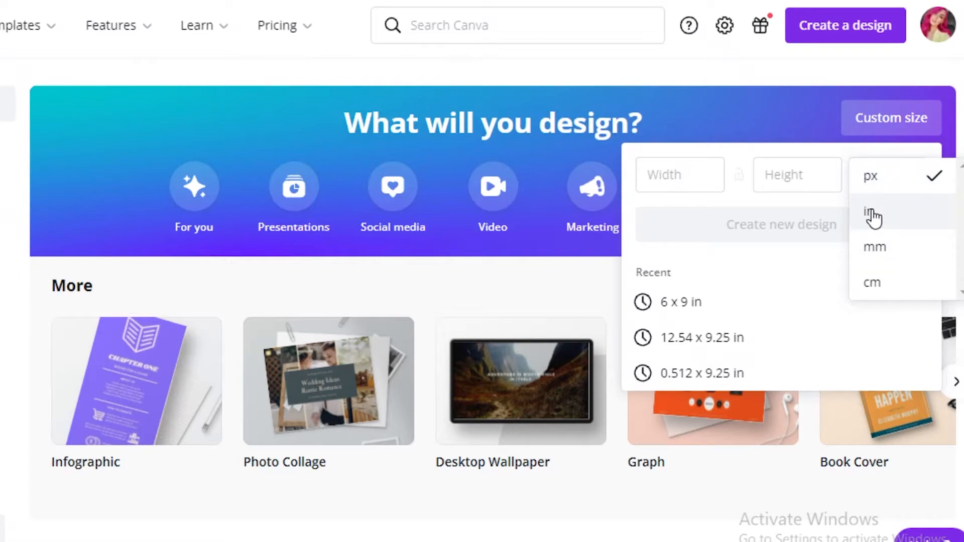
{"action": "left_click", "coordinate": [890, 213]}
{"action": "left_click", "coordinate": [889, 119]}
{"action": "left_click", "coordinate": [888, 122]}
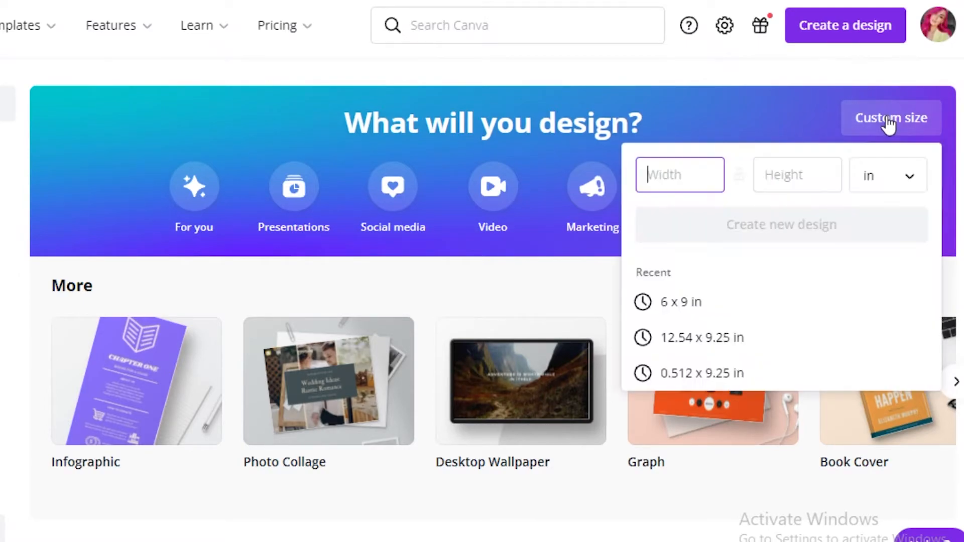
{"action": "left_click", "coordinate": [893, 171]}
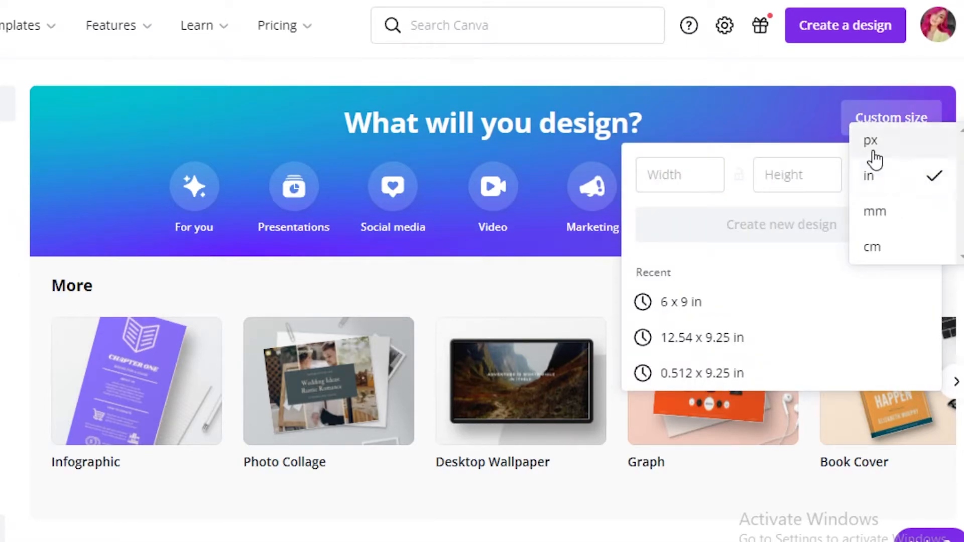
Set the custom width and height to 10 in each and create the new design
{"action": "left_click", "coordinate": [720, 166]}
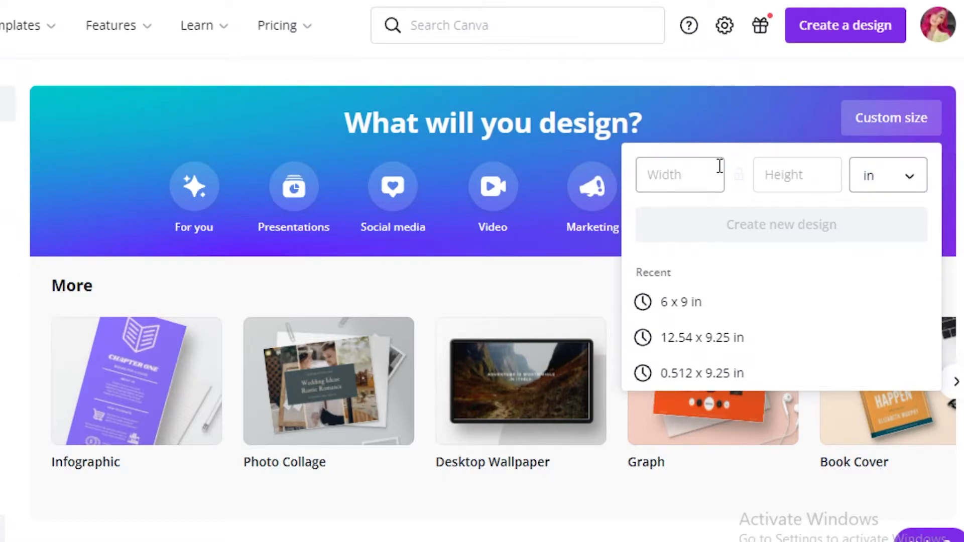
{"action": "type", "text": "10"}
{"action": "key", "text": "Tab"}
{"action": "type", "text": "10"}
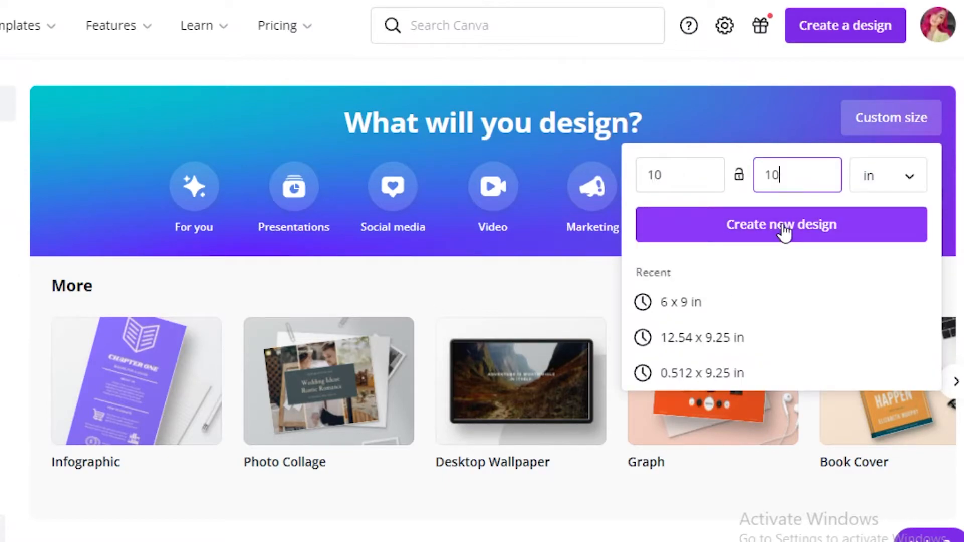
{"action": "left_click", "coordinate": [785, 229]}
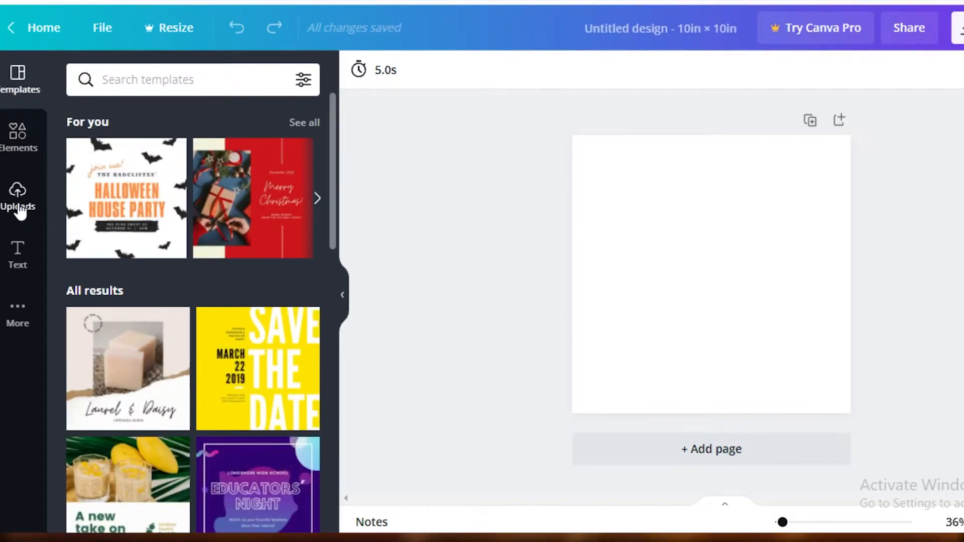
Glance at the extra apps and the uploads, and search the elements for "food" with only photos shown
{"action": "left_click", "coordinate": [20, 315]}
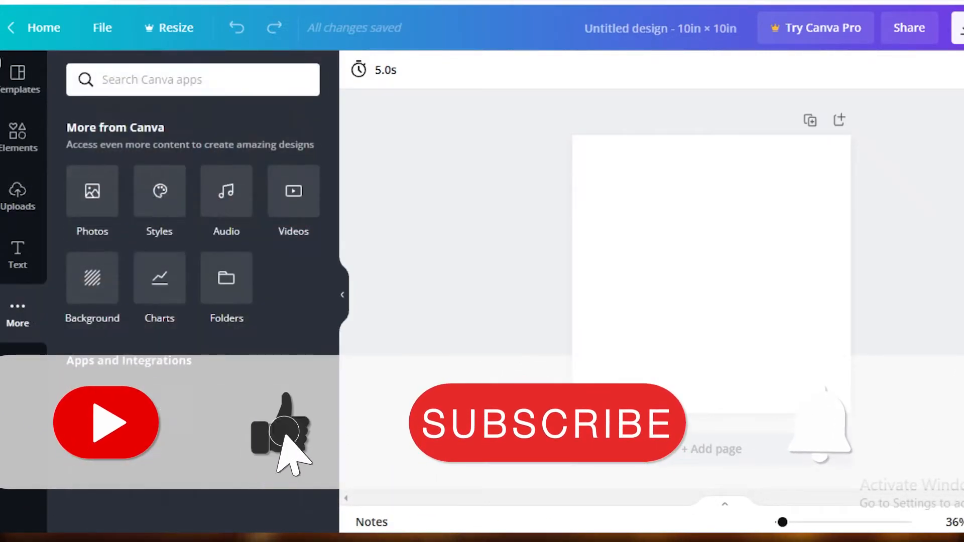
{"action": "left_click", "coordinate": [31, 197]}
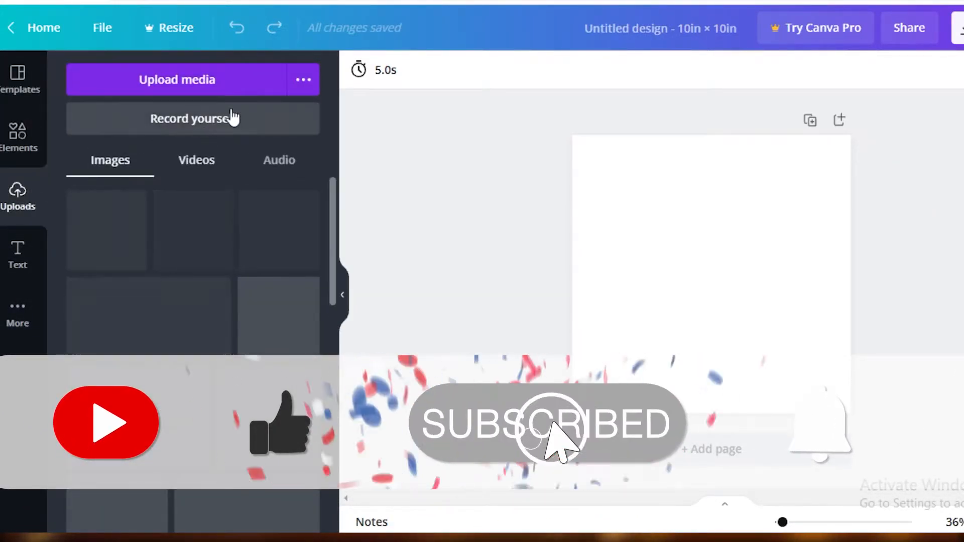
{"action": "left_click", "coordinate": [17, 135]}
{"action": "left_click", "coordinate": [171, 75]}
{"action": "type", "text": "fo"}
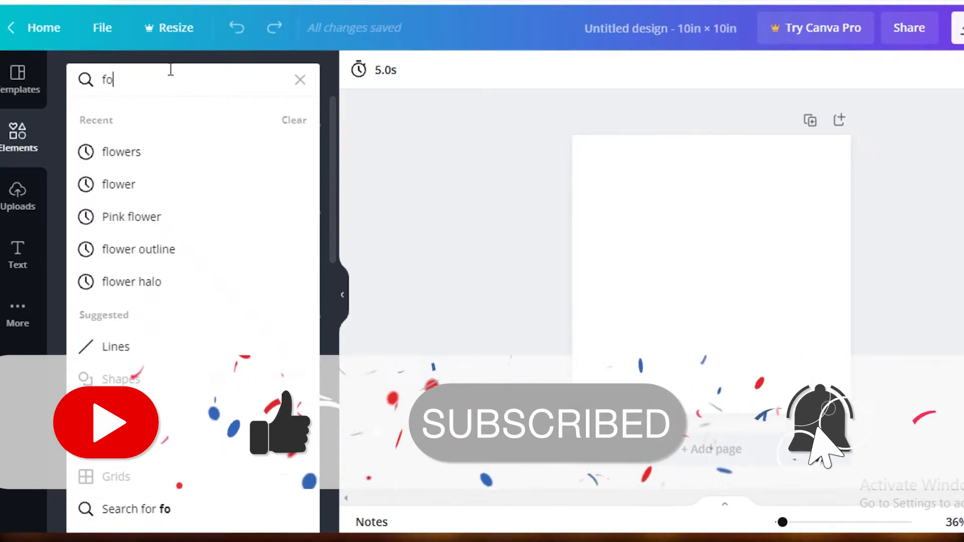
{"action": "type", "text": "od"}
{"action": "key", "text": "Return"}
{"action": "left_click", "coordinate": [137, 119]}
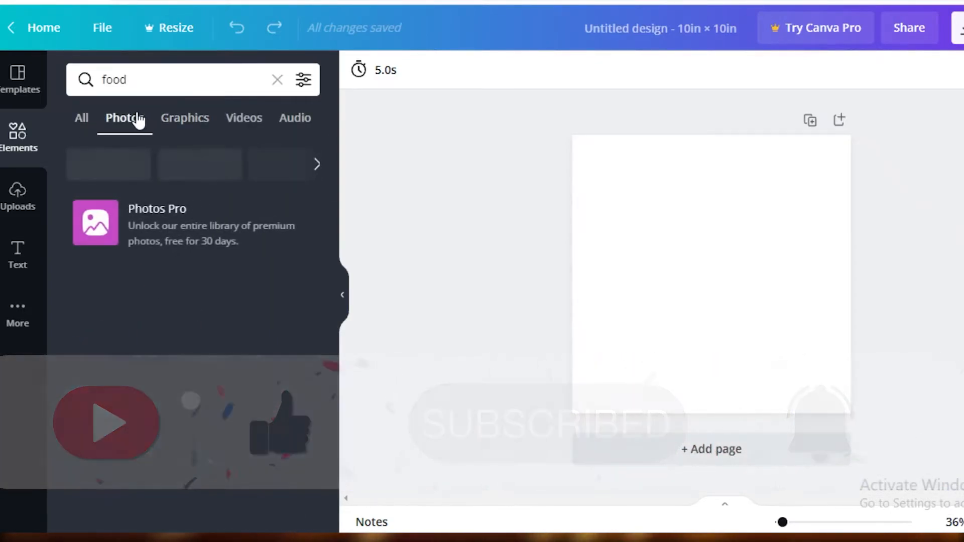
Try the burger photo from the food results as a page-filling image and delete it from the page
{"action": "scroll", "coordinate": [209, 275], "scroll_direction": "down", "scroll_amount": 6}
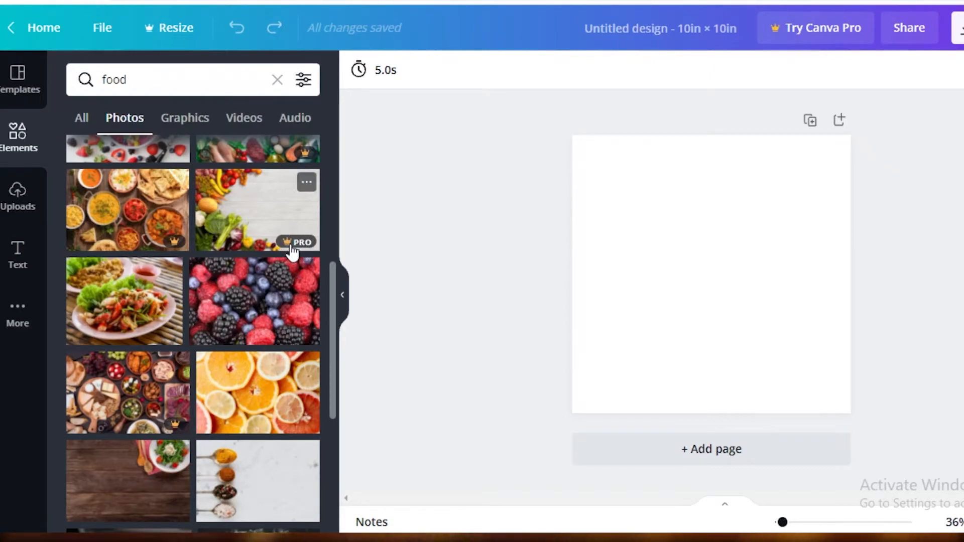
{"action": "scroll", "coordinate": [246, 300], "scroll_direction": "up", "scroll_amount": 6}
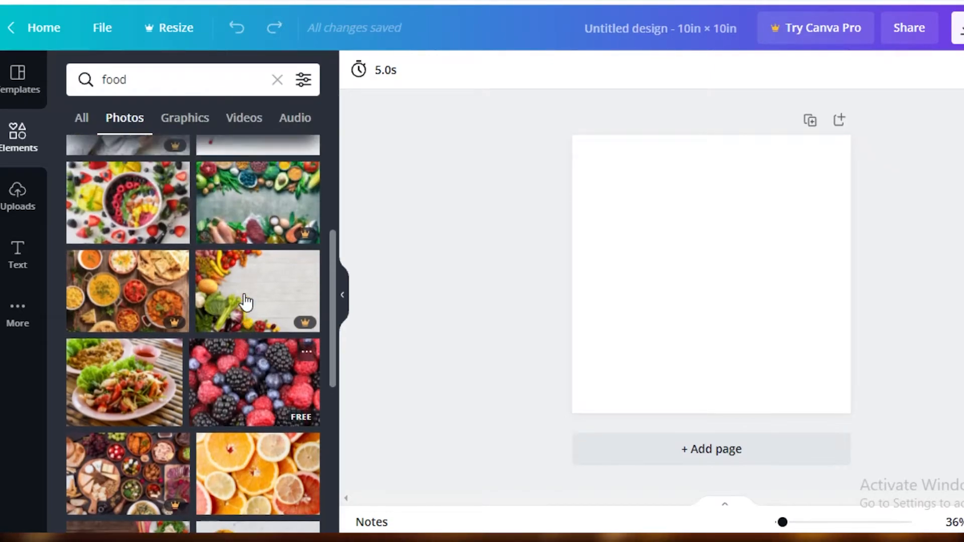
{"action": "scroll", "coordinate": [225, 336], "scroll_direction": "down", "scroll_amount": 8}
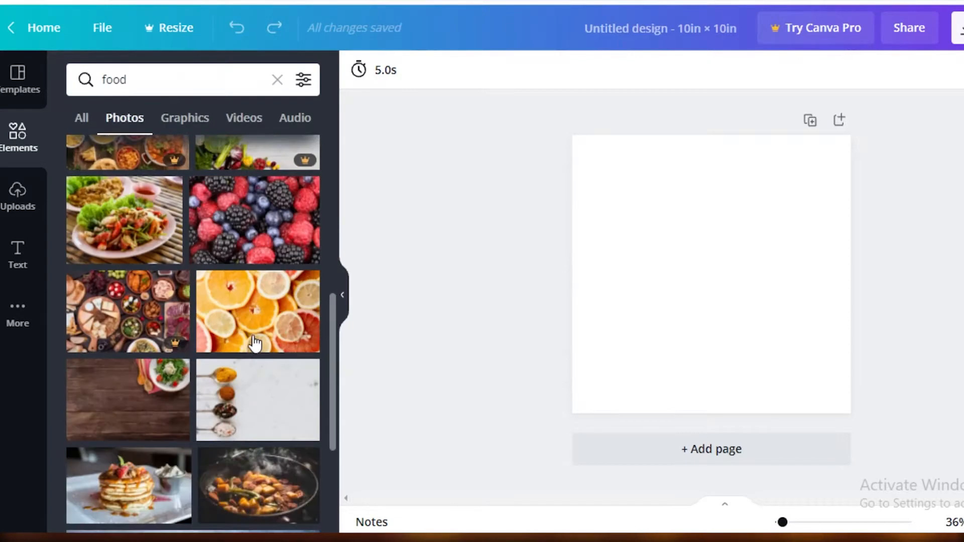
{"action": "scroll", "coordinate": [100, 225], "scroll_direction": "down", "scroll_amount": 10}
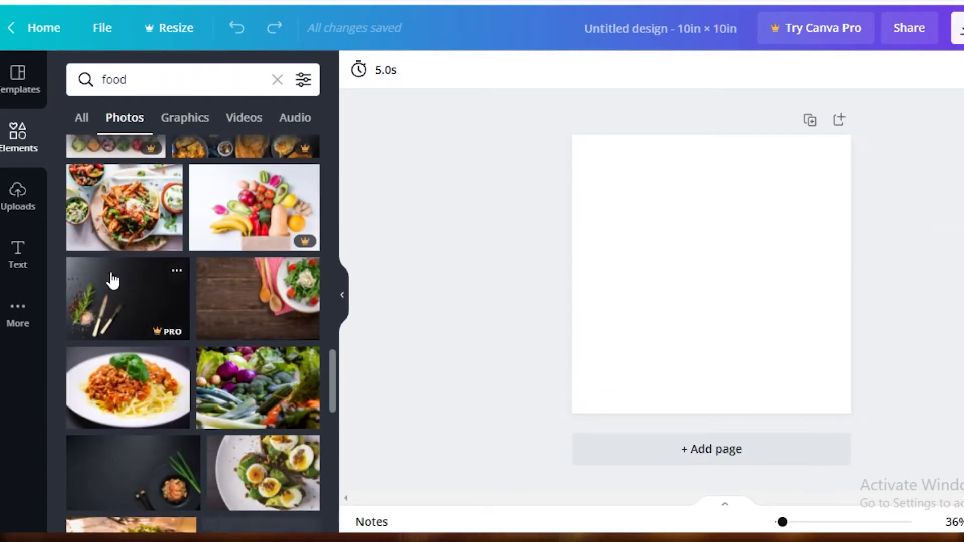
{"action": "scroll", "coordinate": [150, 351], "scroll_direction": "down", "scroll_amount": 6}
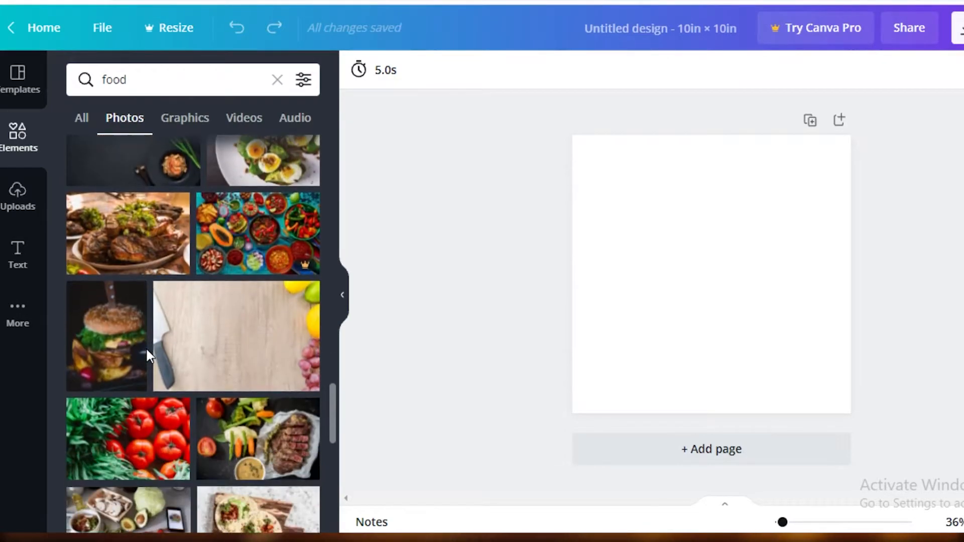
{"action": "left_click", "coordinate": [120, 374]}
{"action": "left_click_drag", "start_coordinate": [696, 246], "coordinate": [645, 223]}
{"action": "left_click_drag", "start_coordinate": [733, 357], "coordinate": [923, 462]}
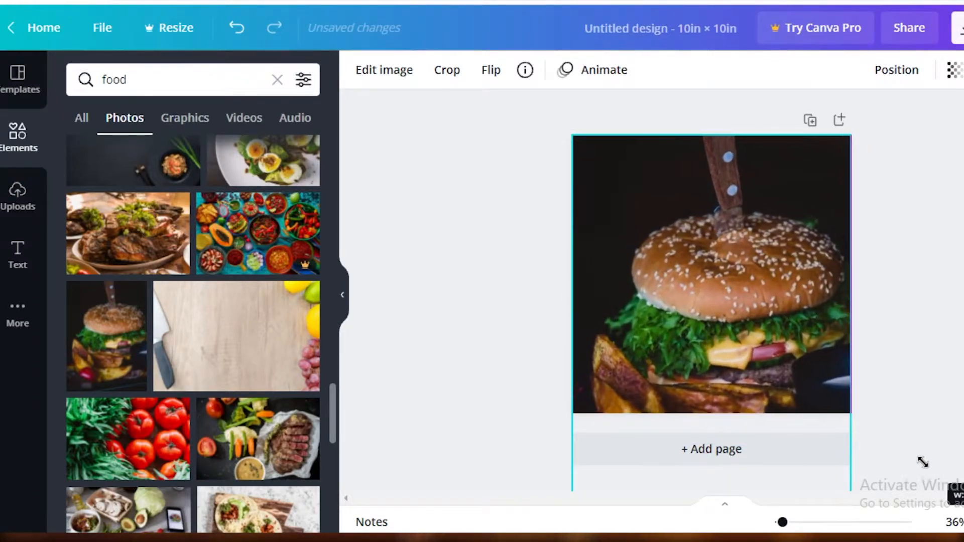
{"action": "left_click_drag", "start_coordinate": [729, 354], "coordinate": [715, 336]}
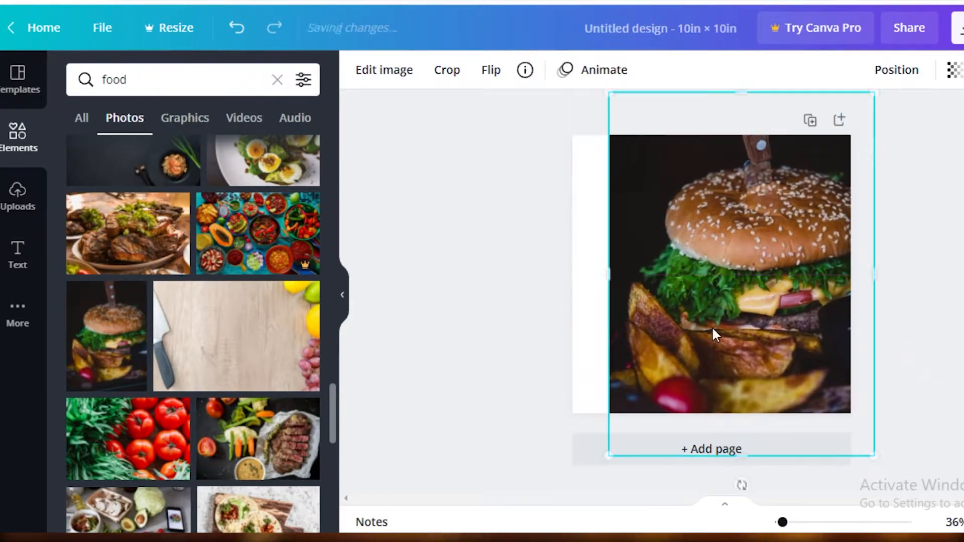
{"action": "key", "text": "Delete"}
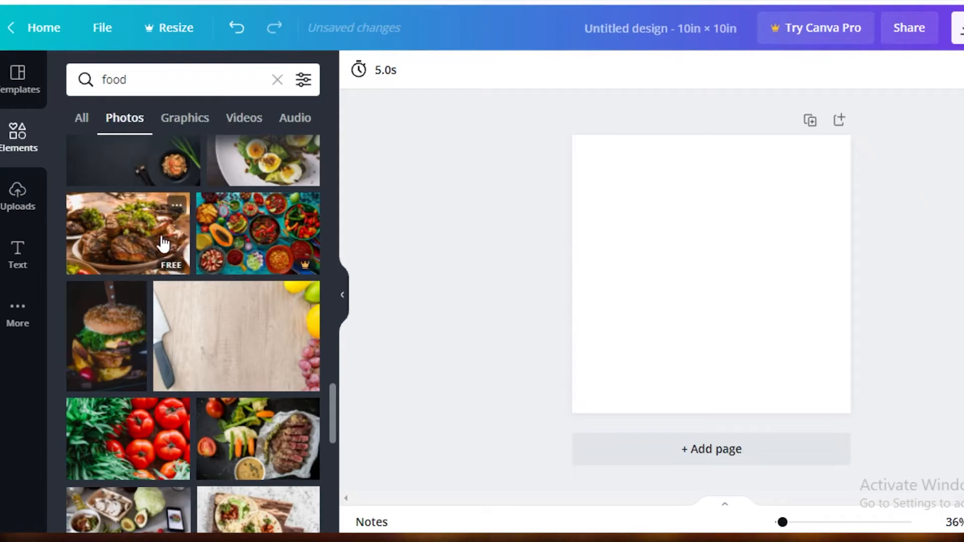
Add the food photo of macarons in a bowl and enlarge it to about 15.3 x 10.2 in across the page
{"action": "scroll", "coordinate": [163, 245], "scroll_direction": "down", "scroll_amount": 5}
{"action": "scroll", "coordinate": [246, 245], "scroll_direction": "down", "scroll_amount": 10}
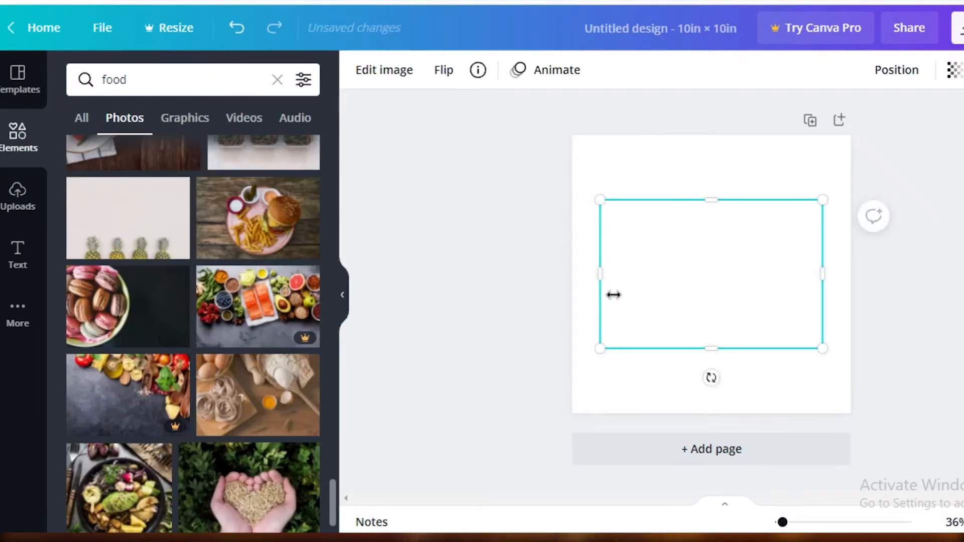
{"action": "left_click_drag", "start_coordinate": [707, 295], "coordinate": [672, 230]}
{"action": "left_click_drag", "start_coordinate": [787, 283], "coordinate": [882, 427]}
{"action": "left_click_drag", "start_coordinate": [954, 424], "coordinate": [948, 418]}
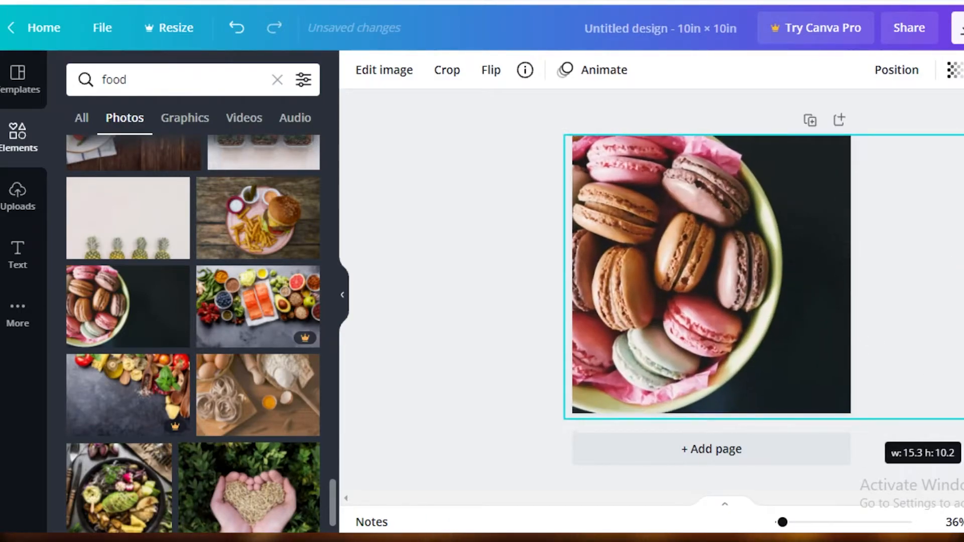
{"action": "left_click_drag", "start_coordinate": [695, 319], "coordinate": [646, 317]}
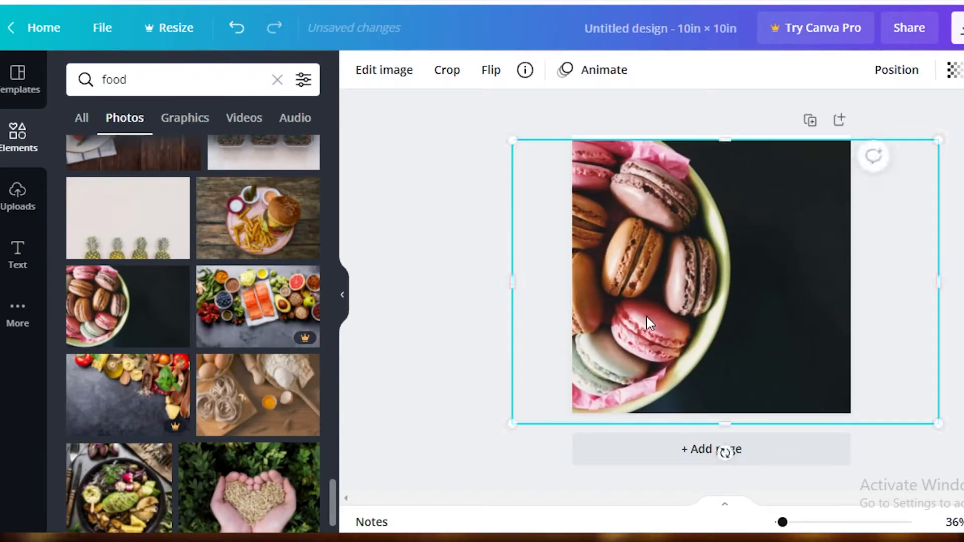
Flip the macaron photo horizontally and fit it over the whole page
{"action": "right_click", "coordinate": [647, 318]}
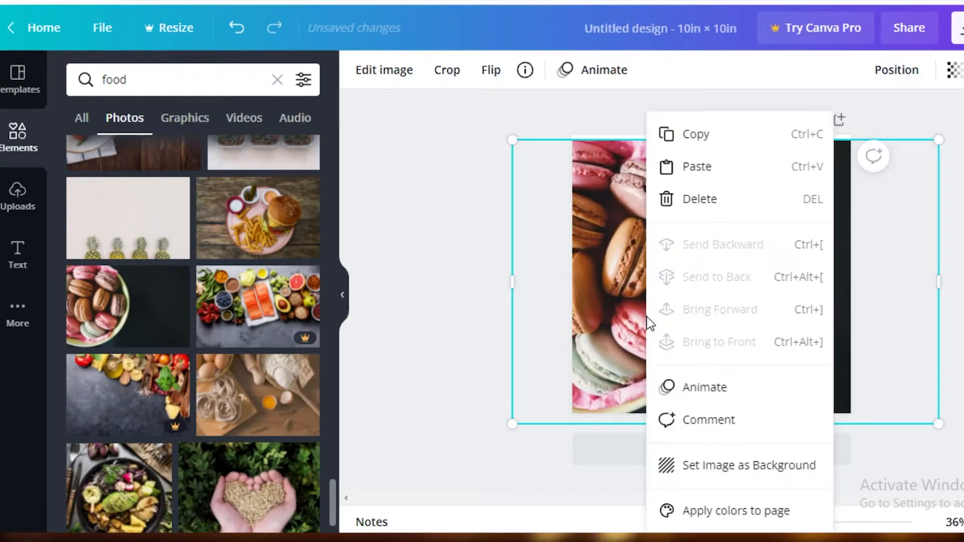
{"action": "left_click", "coordinate": [480, 76]}
{"action": "left_click", "coordinate": [522, 112]}
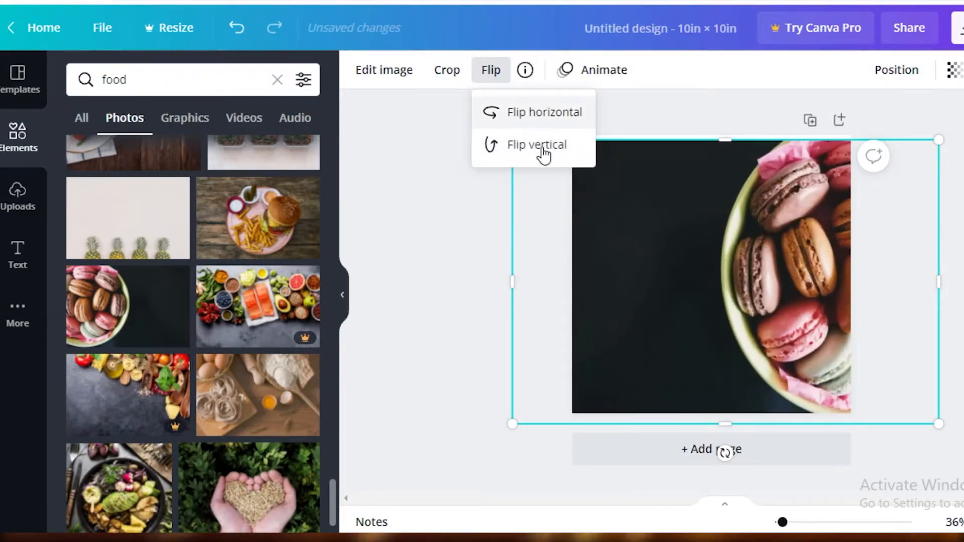
{"action": "key", "text": "Escape"}
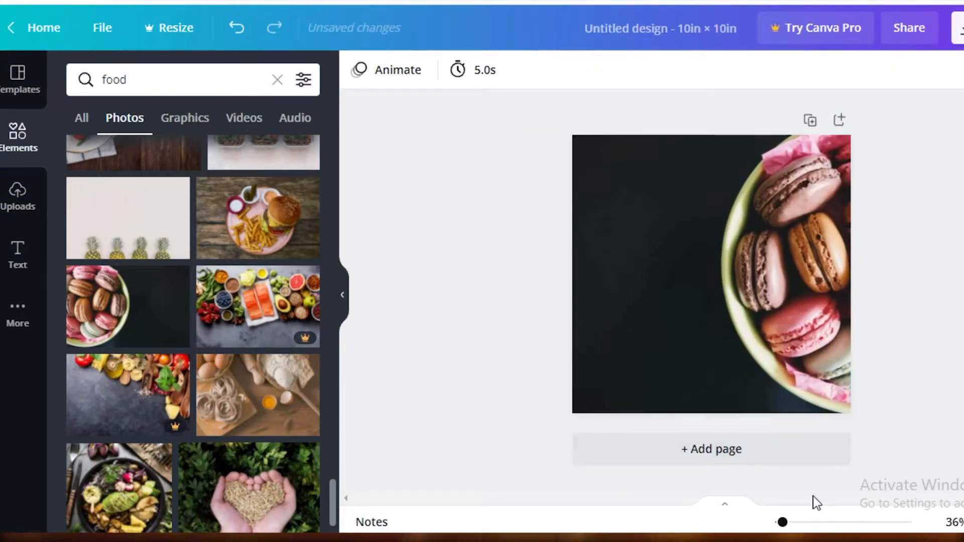
Look through the text styles and font combinations, and add a heading text box to the page
{"action": "left_click_drag", "start_coordinate": [783, 523], "coordinate": [787, 523]}
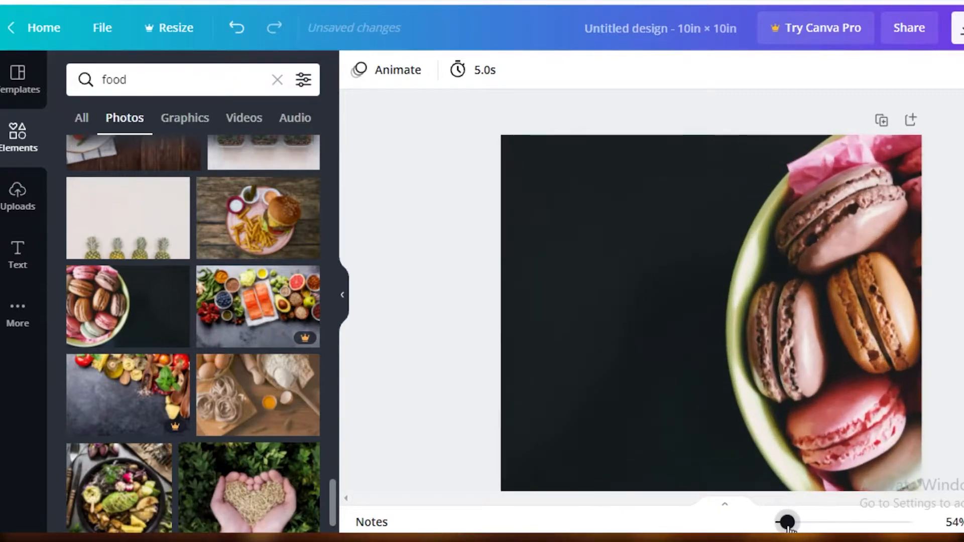
{"action": "scroll", "coordinate": [947, 375], "scroll_direction": "down", "scroll_amount": 1}
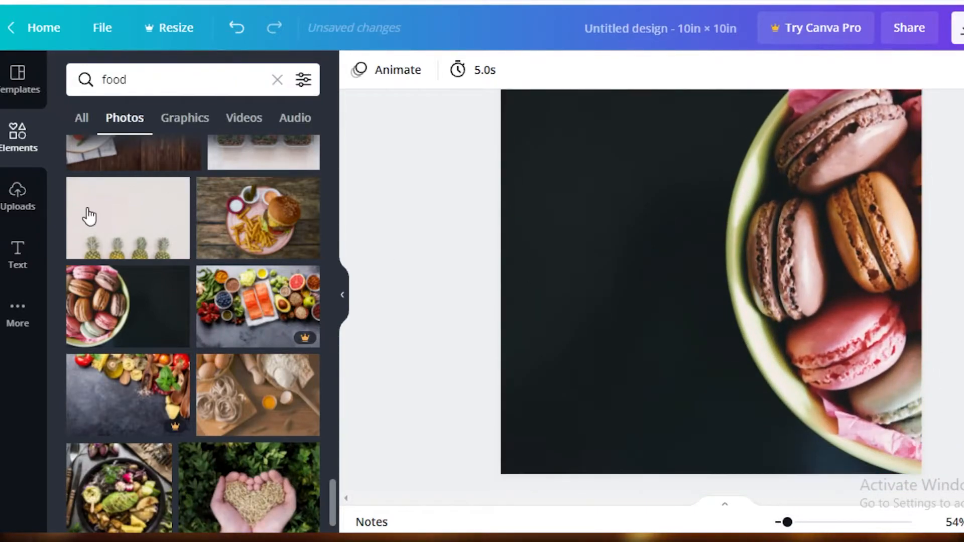
{"action": "left_click", "coordinate": [25, 260]}
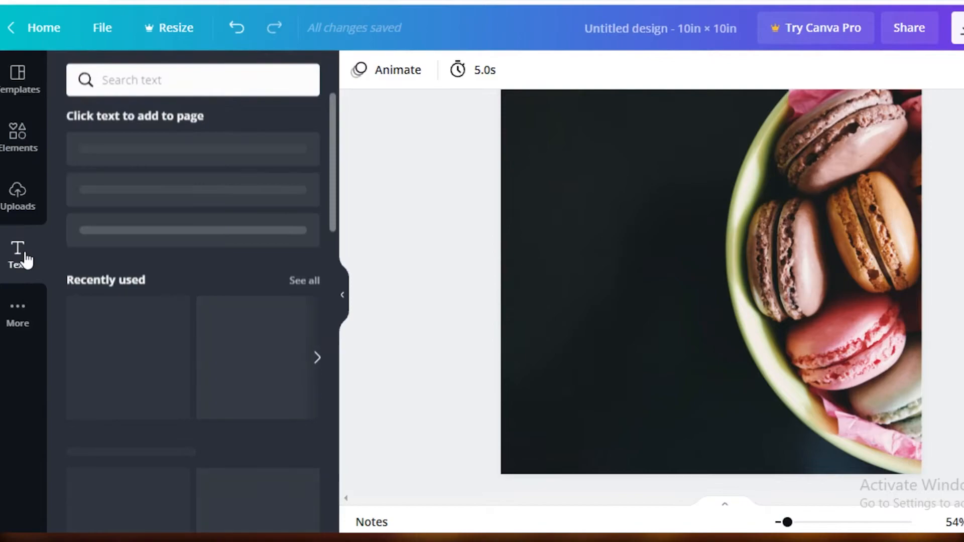
{"action": "scroll", "coordinate": [146, 426], "scroll_direction": "down", "scroll_amount": 1}
{"action": "scroll", "coordinate": [145, 427], "scroll_direction": "down", "scroll_amount": 10}
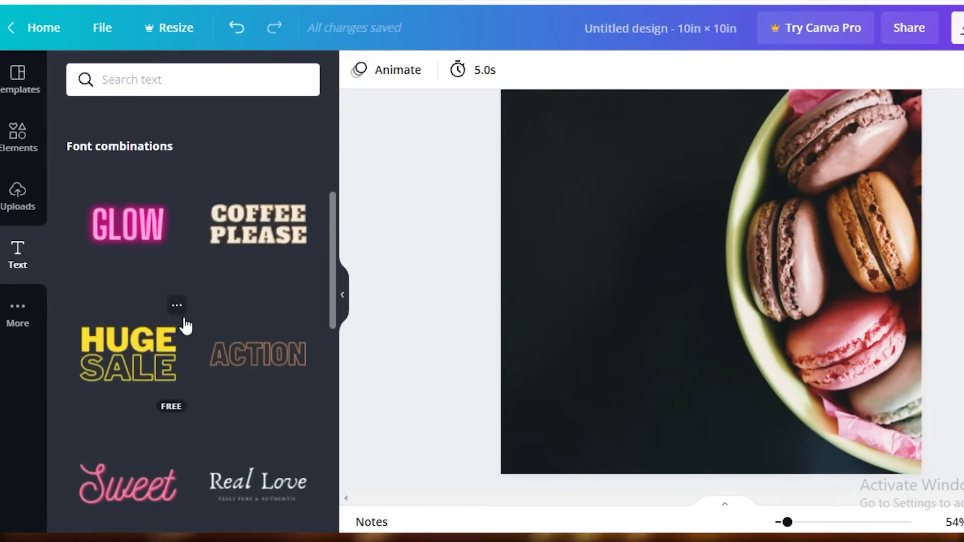
{"action": "scroll", "coordinate": [172, 327], "scroll_direction": "up", "scroll_amount": 11}
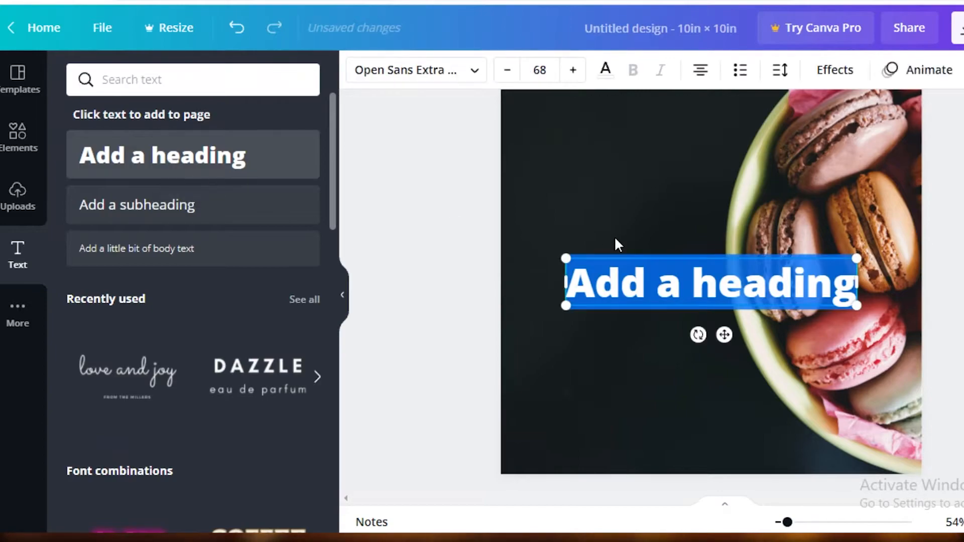
Replace the heading text with "JOIN OUR FOOD JOURNEY!" and "WITH OVER 1,000+ RECEIPES" on a new line, scaling the text to size 45.9
{"action": "left_click", "coordinate": [646, 297]}
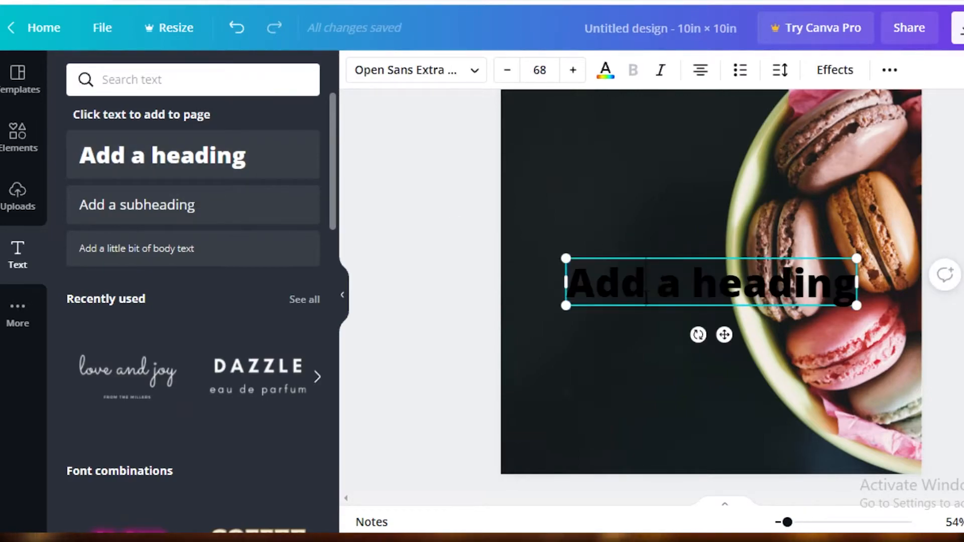
{"action": "key", "text": "ctrl+a"}
{"action": "type", "text": "JOIN OUR FOOD"}
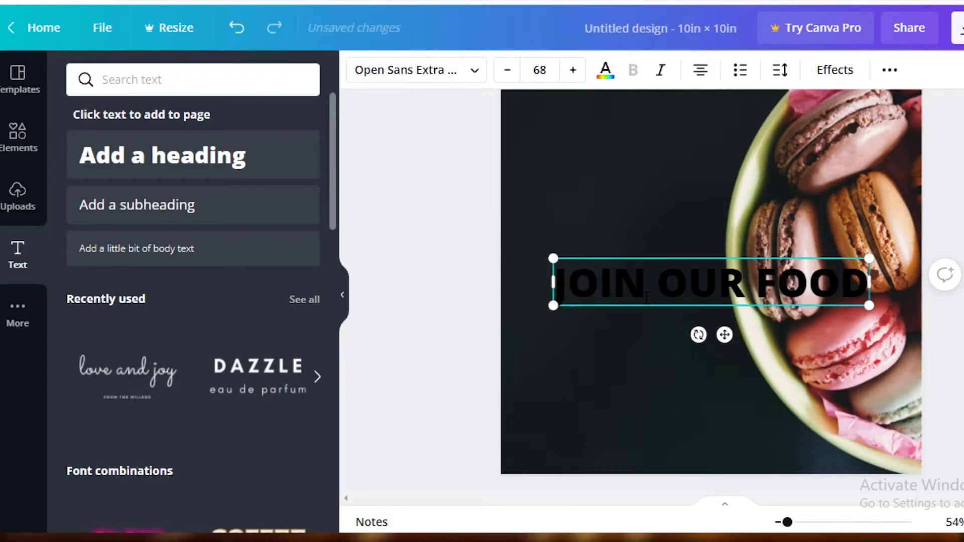
{"action": "type", "text": " JOURNEY!"}
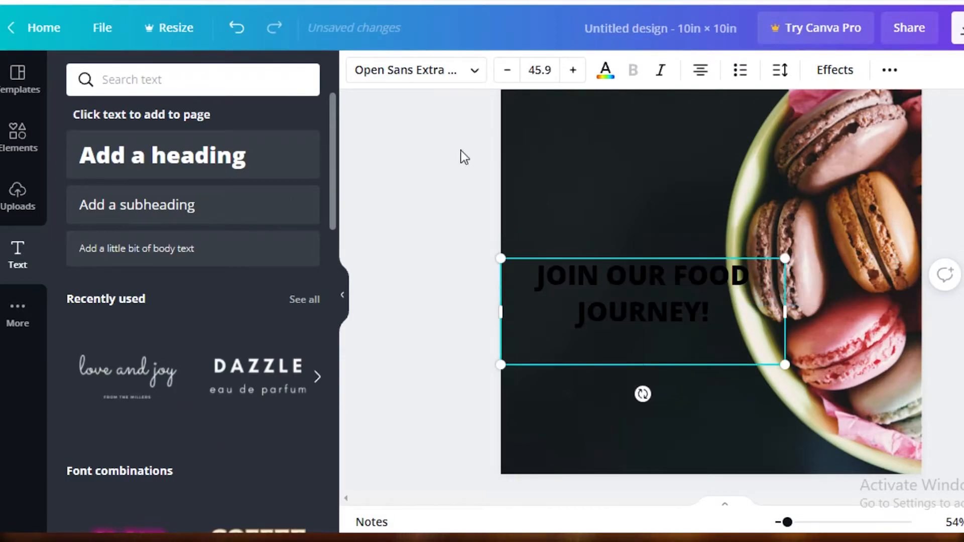
{"action": "type", "text": "WITH OVER 1,000+ RECEIPES"}
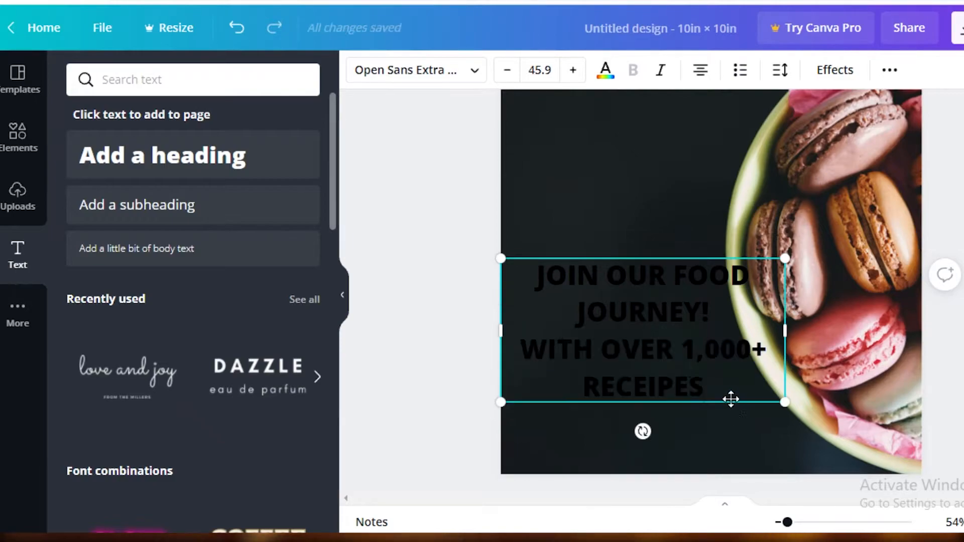
Set the "WITH OVER 1,000+ RECEIPES" line to the Now font at size 20
{"action": "left_click_drag", "start_coordinate": [708, 389], "coordinate": [599, 353]}
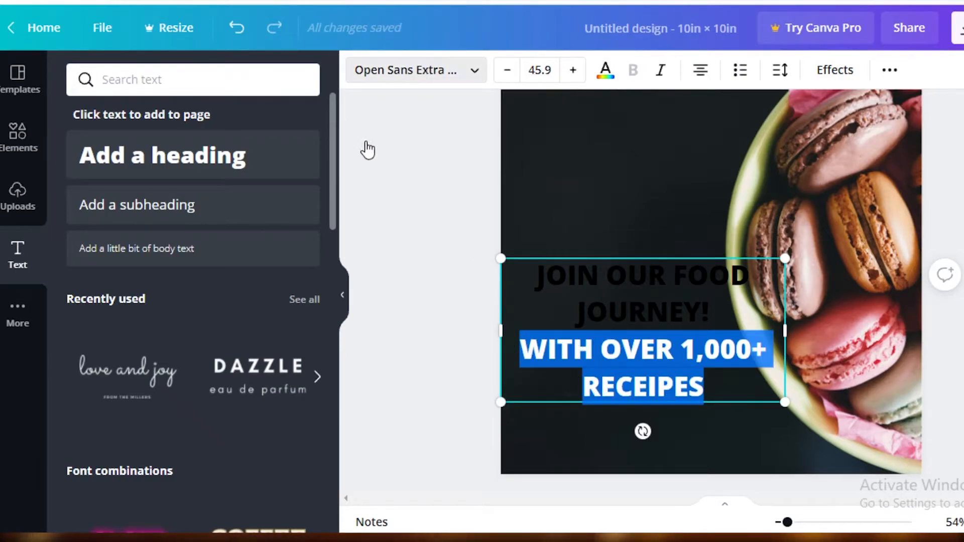
{"action": "left_click", "coordinate": [416, 70]}
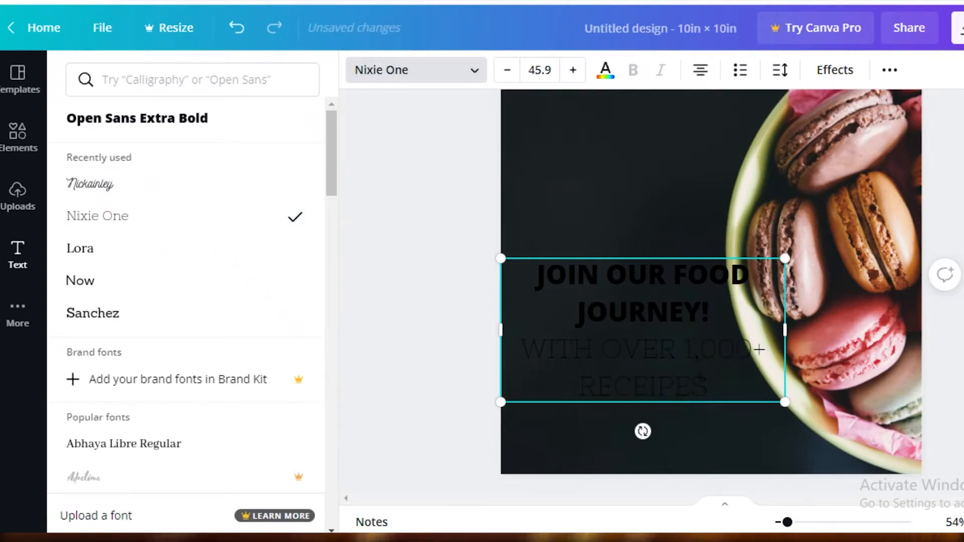
{"action": "left_click_drag", "start_coordinate": [705, 387], "coordinate": [548, 351]}
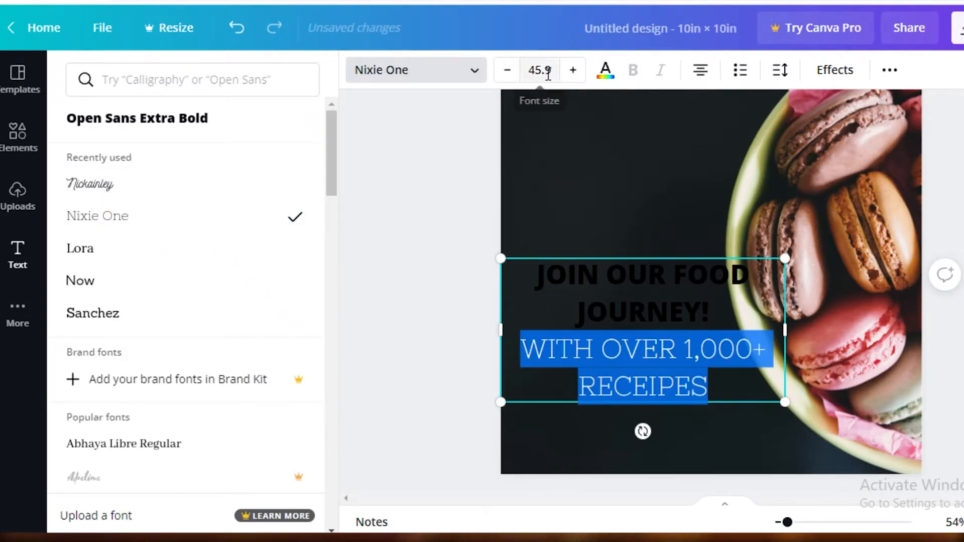
{"action": "key", "text": "BackSpace"}
{"action": "key", "text": "ctrl+z"}
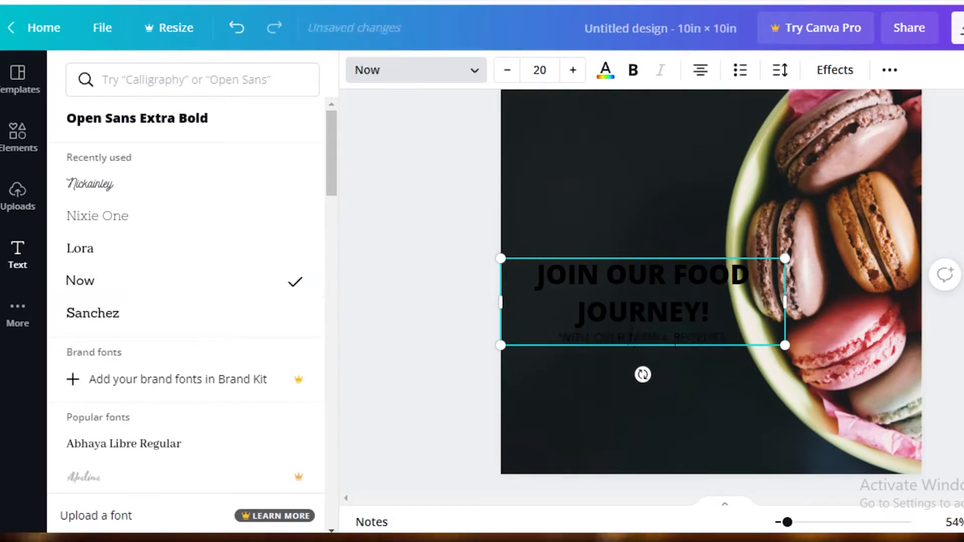
Change the font of the "JOIN OUR FOOD JOURNEY!" lines to Lora
{"action": "left_click_drag", "start_coordinate": [727, 315], "coordinate": [508, 285]}
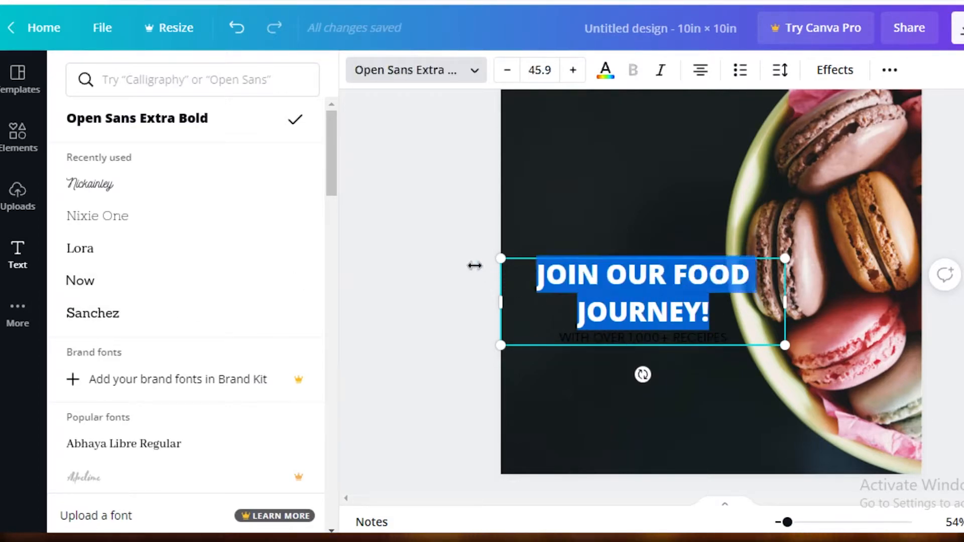
{"action": "left_click", "coordinate": [80, 248]}
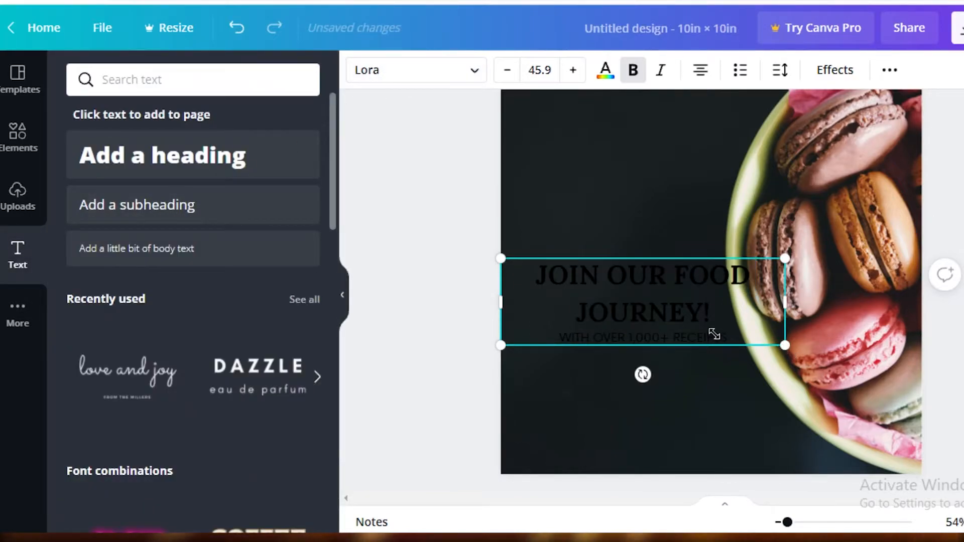
{"action": "left_click_drag", "start_coordinate": [715, 335], "coordinate": [710, 332]}
{"action": "key", "text": "Escape"}
Scale the text box to about 6.2 x 1.9 in and move it to the upper left of the page beside the macarons
{"action": "left_click", "coordinate": [609, 295]}
{"action": "left_click_drag", "start_coordinate": [609, 295], "coordinate": [631, 164]}
{"action": "left_click_drag", "start_coordinate": [734, 206], "coordinate": [788, 222]}
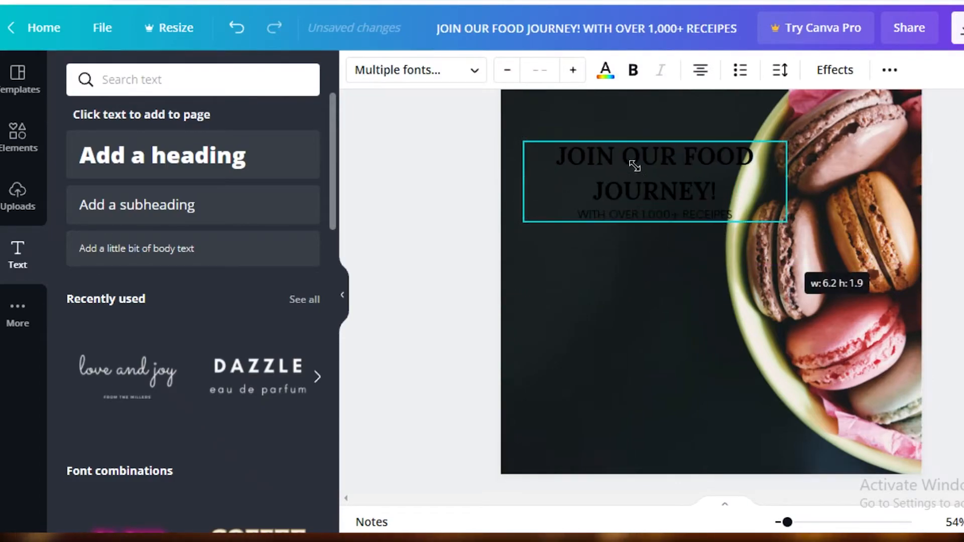
{"action": "left_click_drag", "start_coordinate": [633, 174], "coordinate": [613, 160]}
Add a square from the Lines & Shapes elements to the page
{"action": "left_click", "coordinate": [18, 138]}
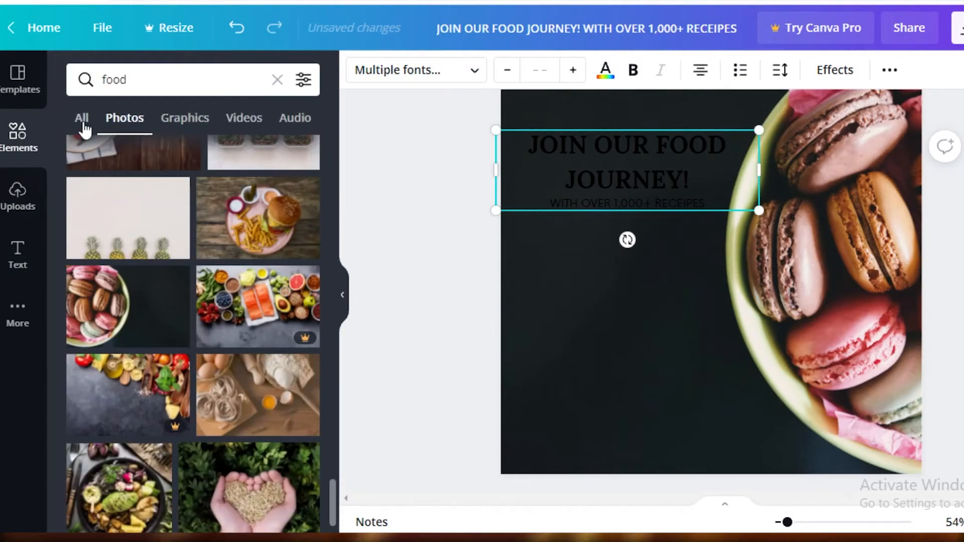
{"action": "left_click", "coordinate": [34, 148]}
{"action": "left_click", "coordinate": [80, 277]}
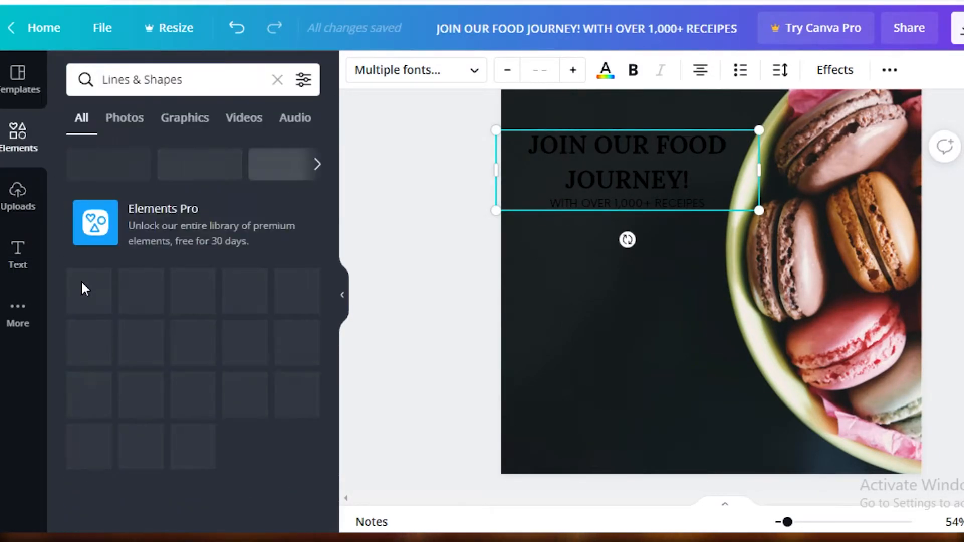
{"action": "left_click", "coordinate": [141, 402]}
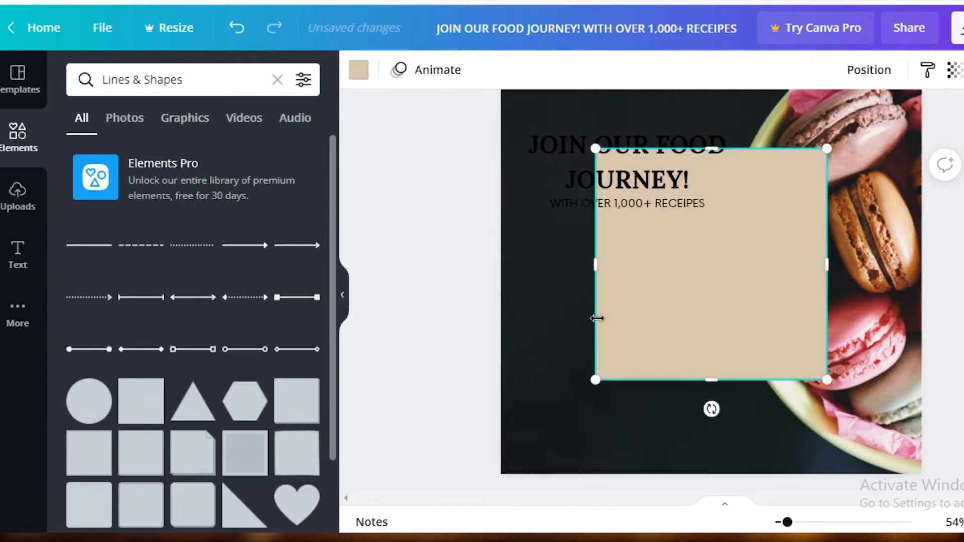
Try to resize the beige square into a rectangle that backs the heading text
{"action": "left_click_drag", "start_coordinate": [669, 253], "coordinate": [669, 254]}
{"action": "mouse_move", "coordinate": [712, 208]}
{"action": "left_mouse_down"}
{"action": "mouse_move", "coordinate": [658, 188]}
{"action": "mouse_move", "coordinate": [612, 188]}
{"action": "mouse_move", "coordinate": [702, 217]}
{"action": "mouse_move", "coordinate": [706, 198]}
{"action": "left_mouse_up"}
{"action": "left_click", "coordinate": [778, 244]}
{"action": "left_click_drag", "start_coordinate": [737, 237], "coordinate": [693, 198]}
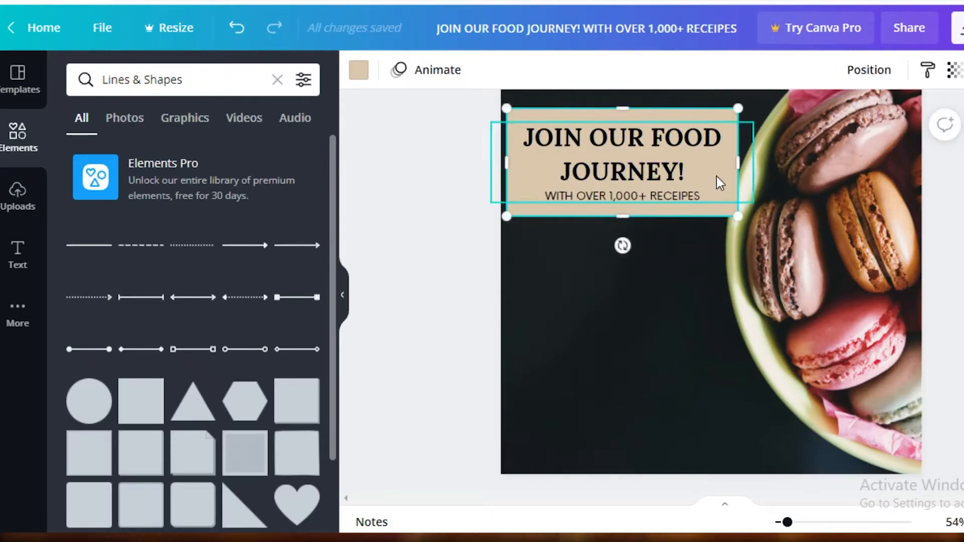
{"action": "left_click_drag", "start_coordinate": [736, 115], "coordinate": [734, 120]}
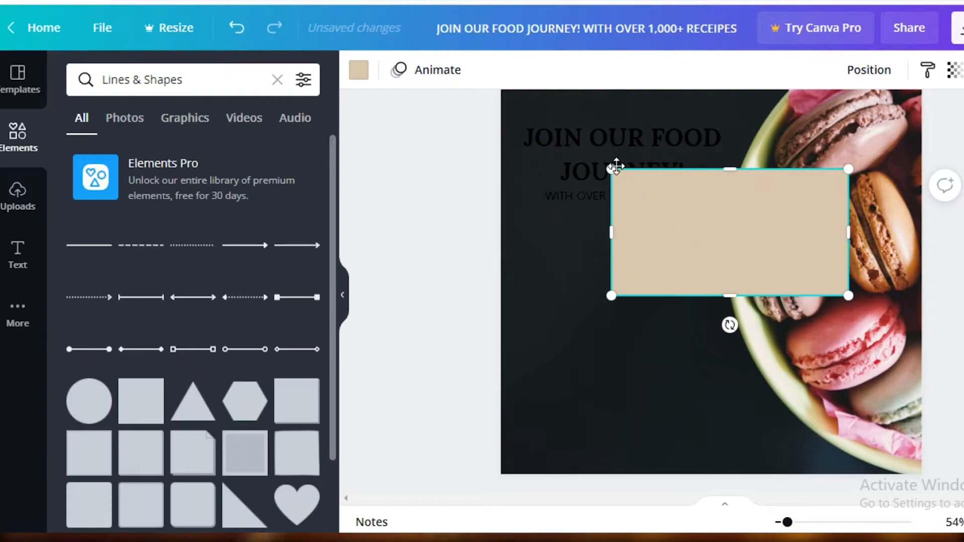
{"action": "left_click_drag", "start_coordinate": [689, 218], "coordinate": [691, 297]}
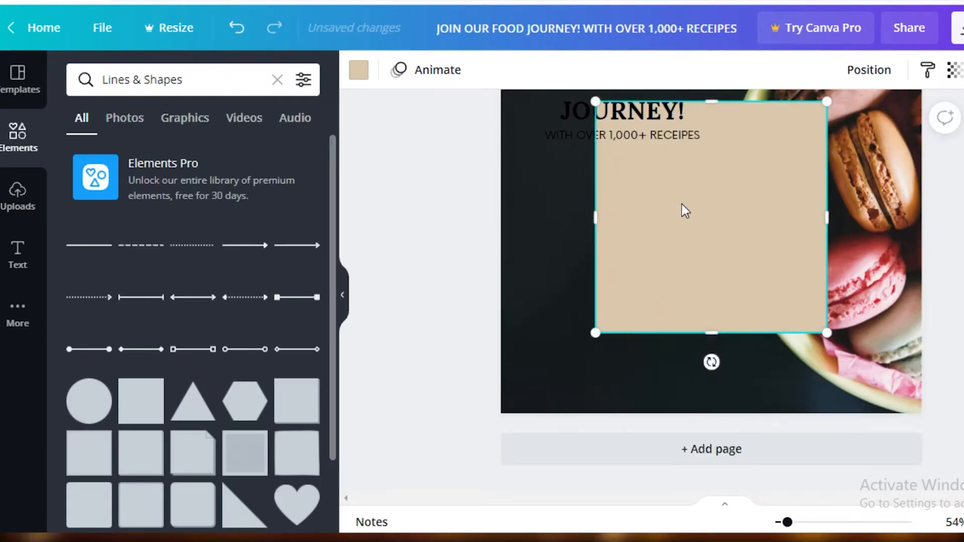
Shrink the new beige square into a rectangle and position it with the heading text so it backs both lines
{"action": "right_click", "coordinate": [684, 206]}
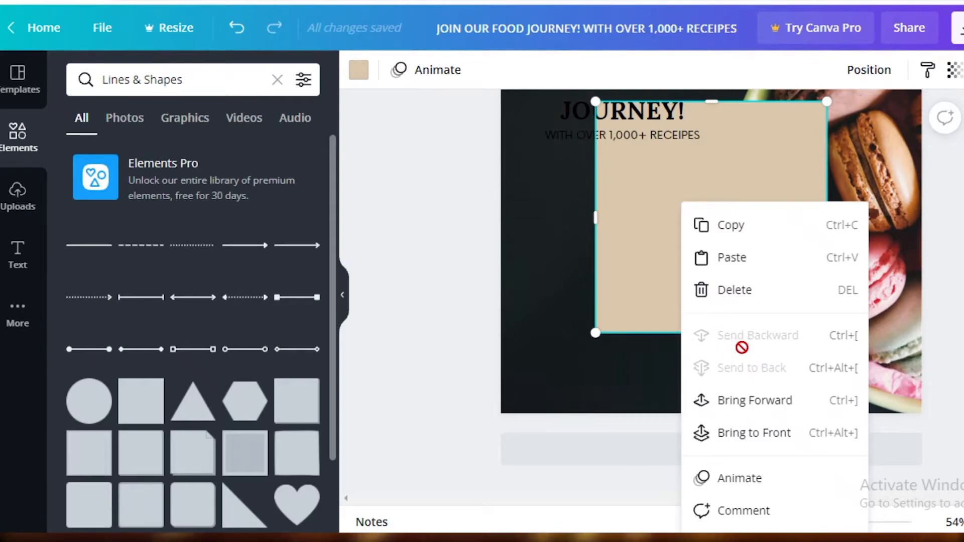
{"action": "left_click", "coordinate": [643, 275]}
{"action": "left_click_drag", "start_coordinate": [824, 332], "coordinate": [818, 219]}
{"action": "left_click_drag", "start_coordinate": [672, 170], "coordinate": [672, 165]}
{"action": "left_click", "coordinate": [674, 140]}
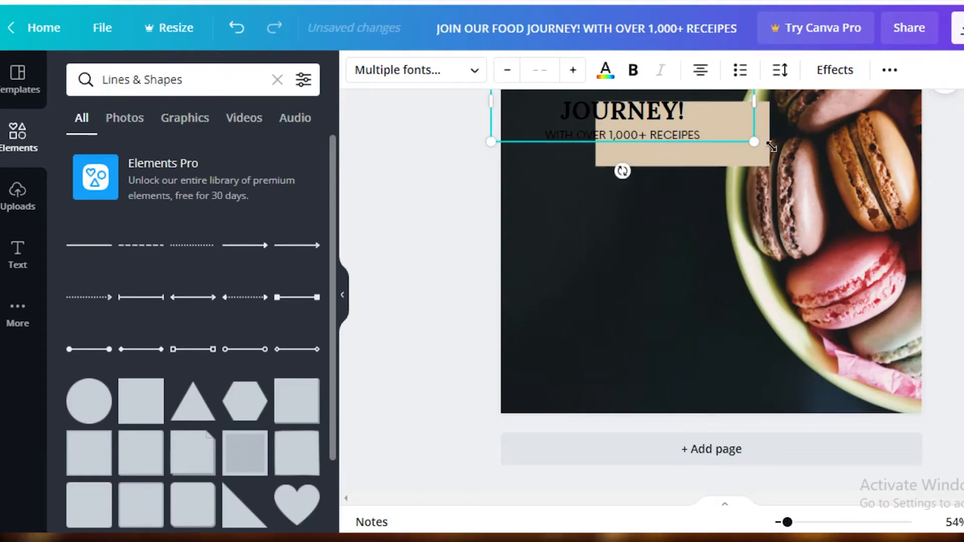
{"action": "scroll", "coordinate": [754, 156], "scroll_direction": "up", "scroll_amount": 2}
{"action": "left_click_drag", "start_coordinate": [750, 156], "coordinate": [761, 211]}
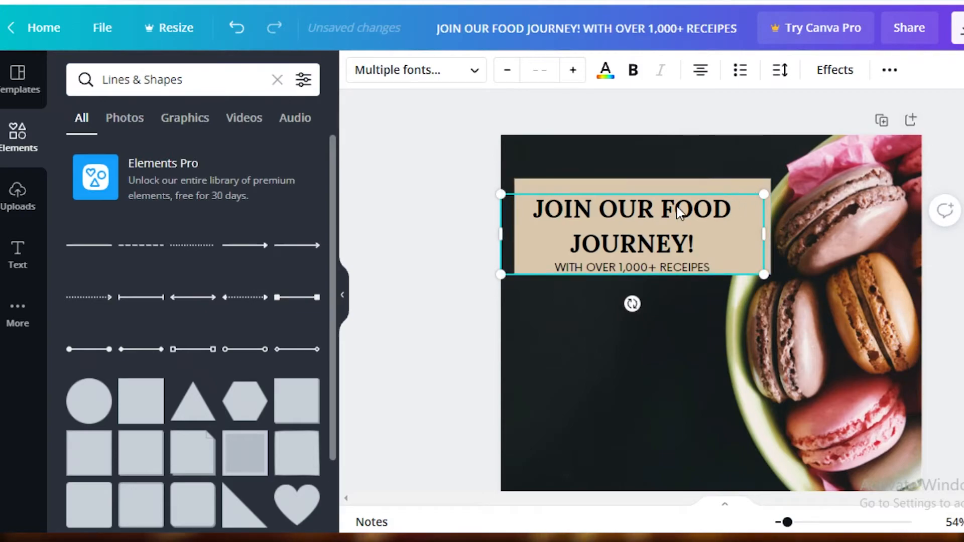
Change the fill colour of the rectangle behind the heading to white
{"action": "left_click", "coordinate": [694, 190]}
{"action": "left_click", "coordinate": [359, 78]}
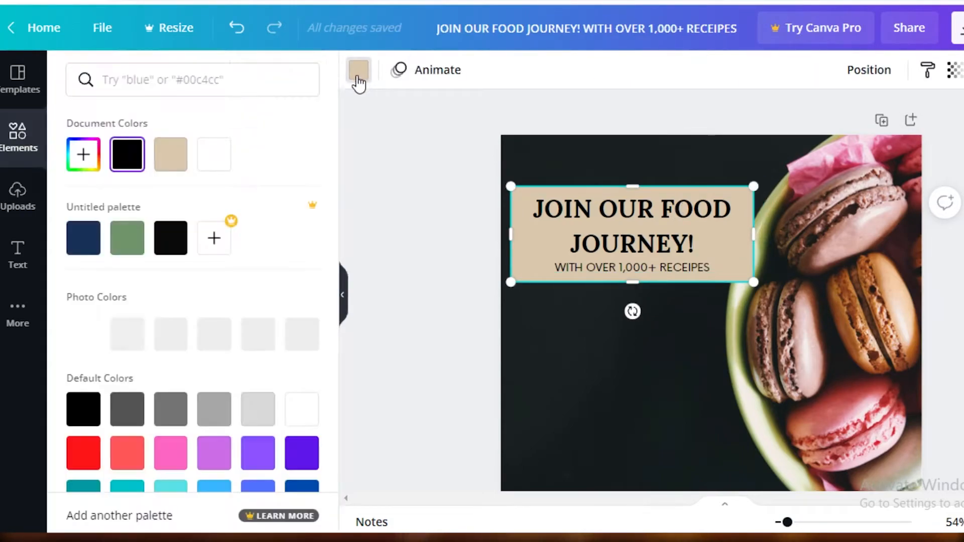
{"action": "left_click", "coordinate": [214, 164]}
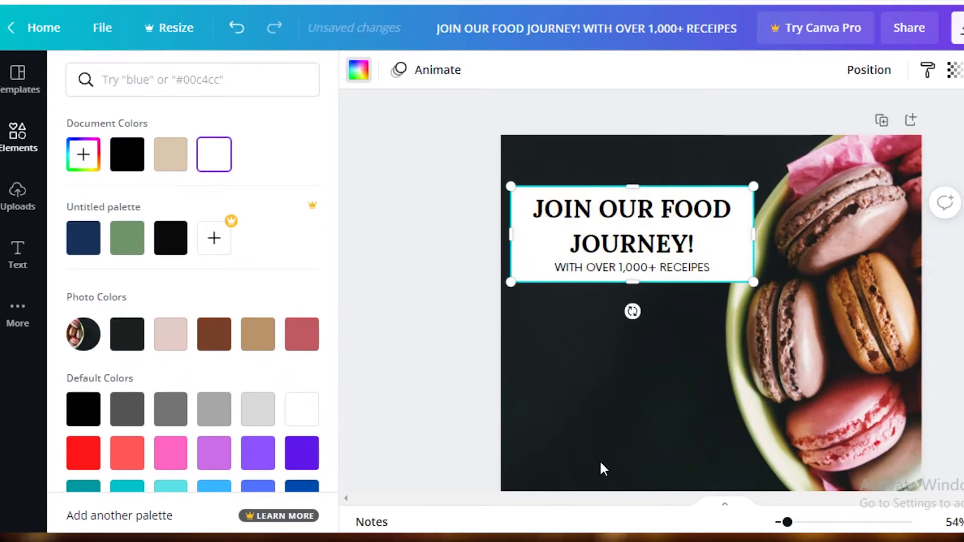
{"action": "left_click", "coordinate": [366, 261]}
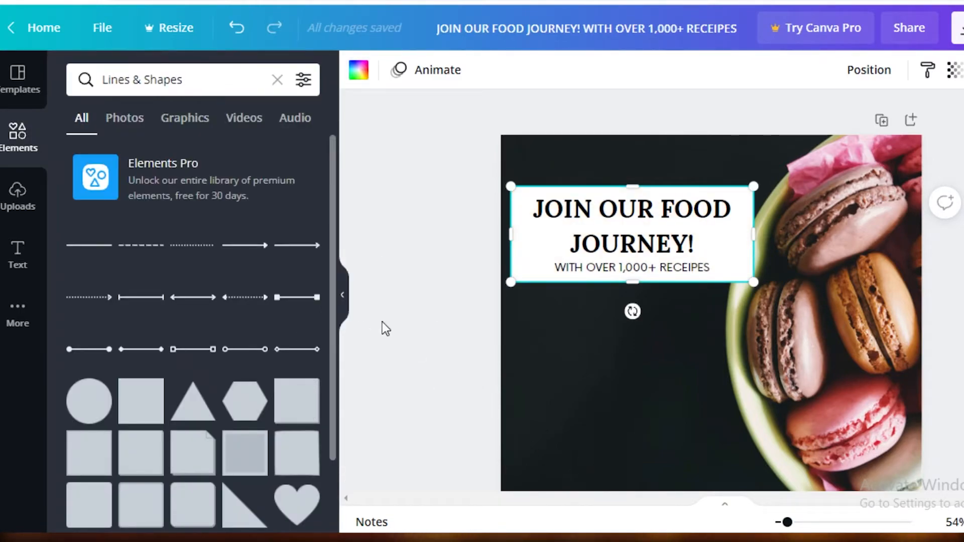
Duplicate the white rectangle, placing a smaller copy near the lower left corner of the page
{"action": "key", "text": "ctrl+d"}
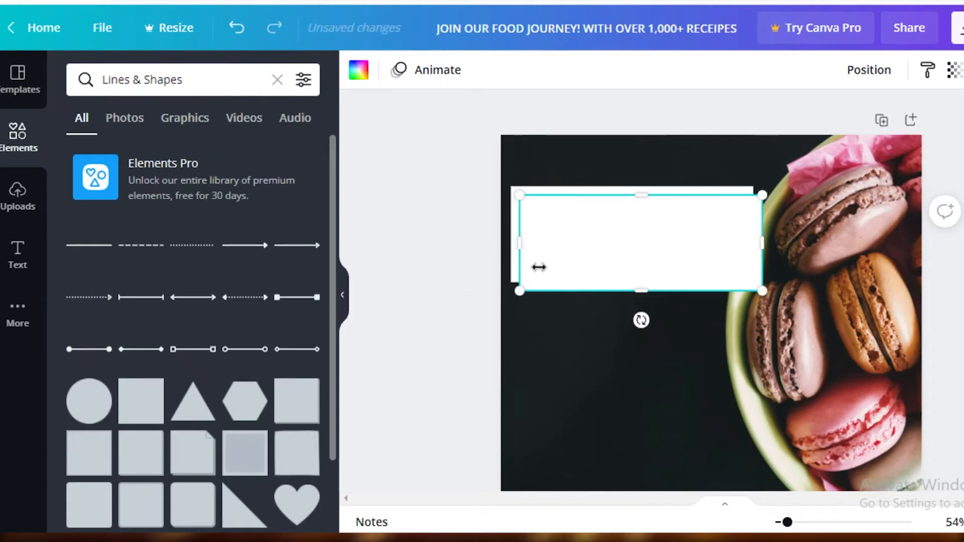
{"action": "left_click_drag", "start_coordinate": [619, 273], "coordinate": [594, 378]}
{"action": "left_click_drag", "start_coordinate": [743, 420], "coordinate": [614, 410]}
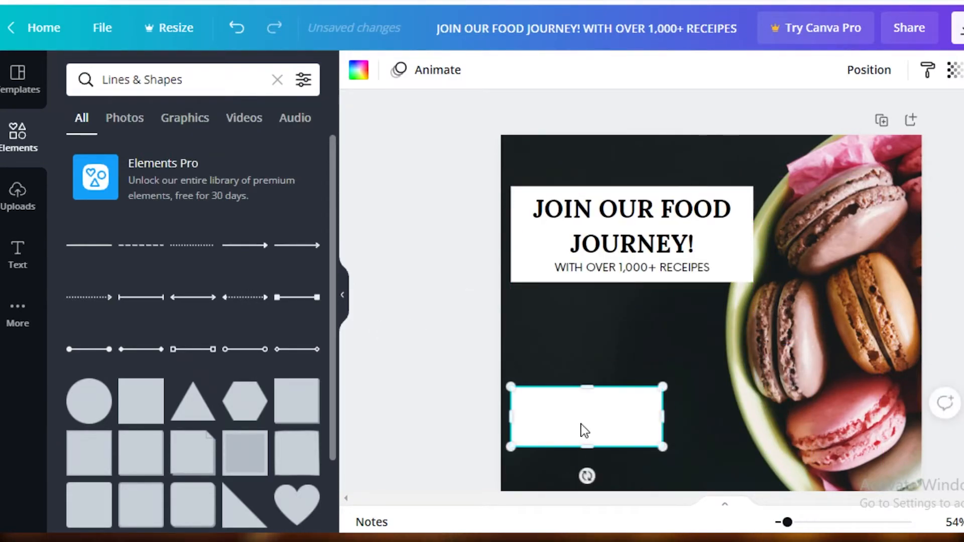
Check the recipe captions on the food blog and add a heading reading "MACAROONS STRAIGHT FROM ITALY!" to the design
{"action": "left_click", "coordinate": [28, 199]}
{"action": "left_click", "coordinate": [16, 258]}
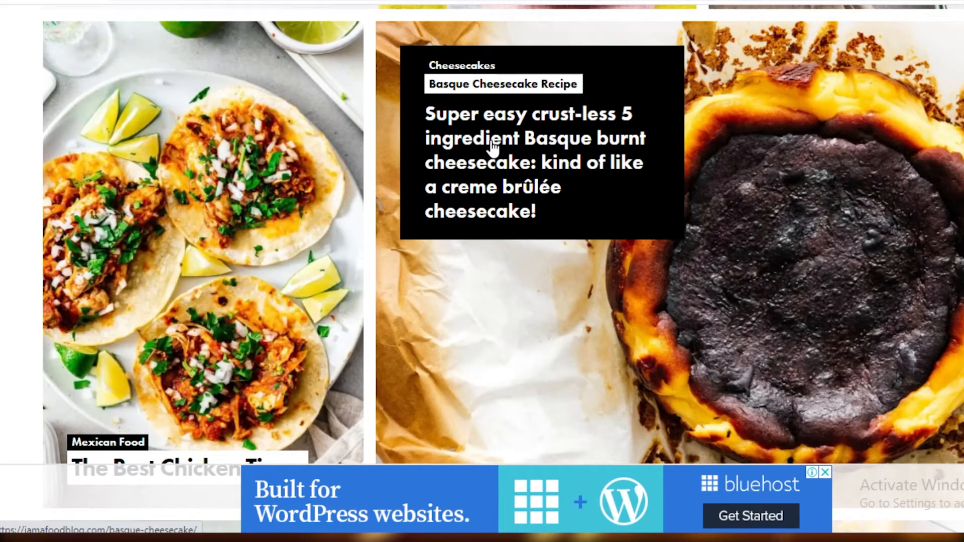
{"action": "scroll", "coordinate": [493, 148], "scroll_direction": "down", "scroll_amount": 15}
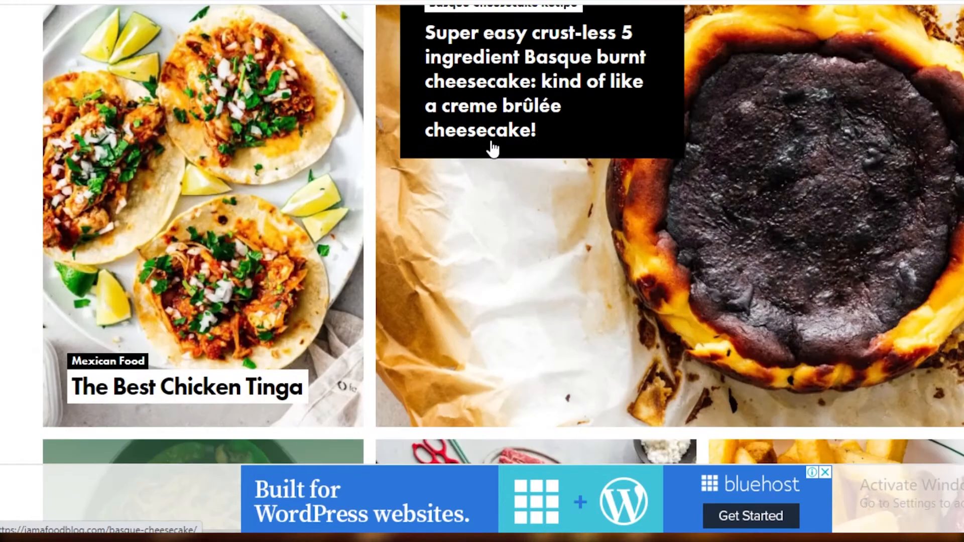
{"action": "scroll", "coordinate": [593, 299], "scroll_direction": "down", "scroll_amount": 3}
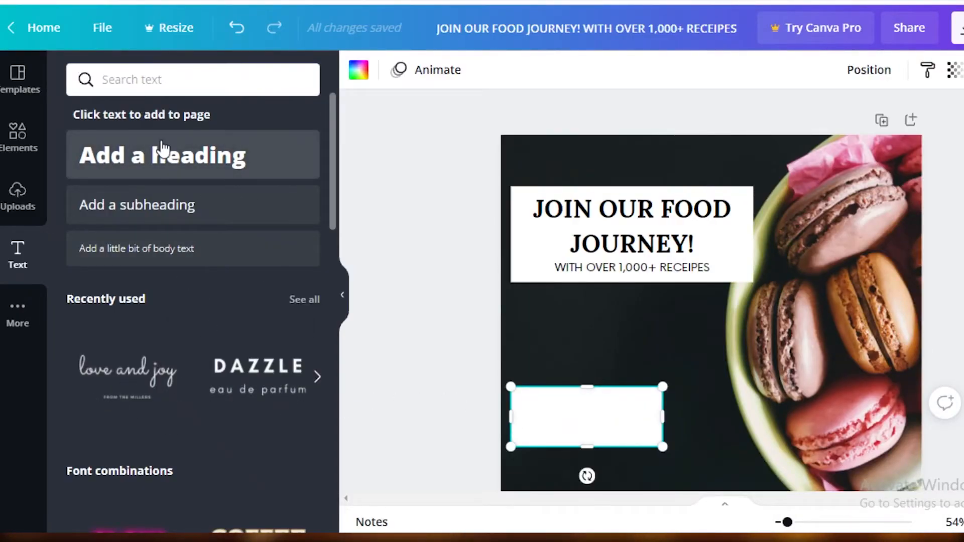
{"action": "type", "text": "MACAROONS STRAIGHT FROM ITALY!"}
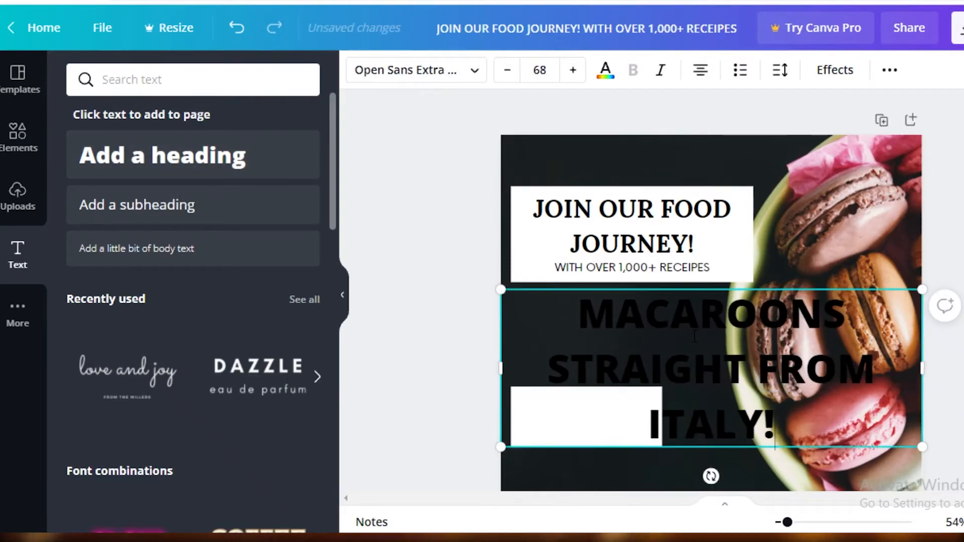
Format the "MACAROONS STRAIGHT FROM ITALY!" text in bold Lora
{"action": "left_click_drag", "start_coordinate": [779, 432], "coordinate": [570, 369]}
{"action": "left_click", "coordinate": [454, 74]}
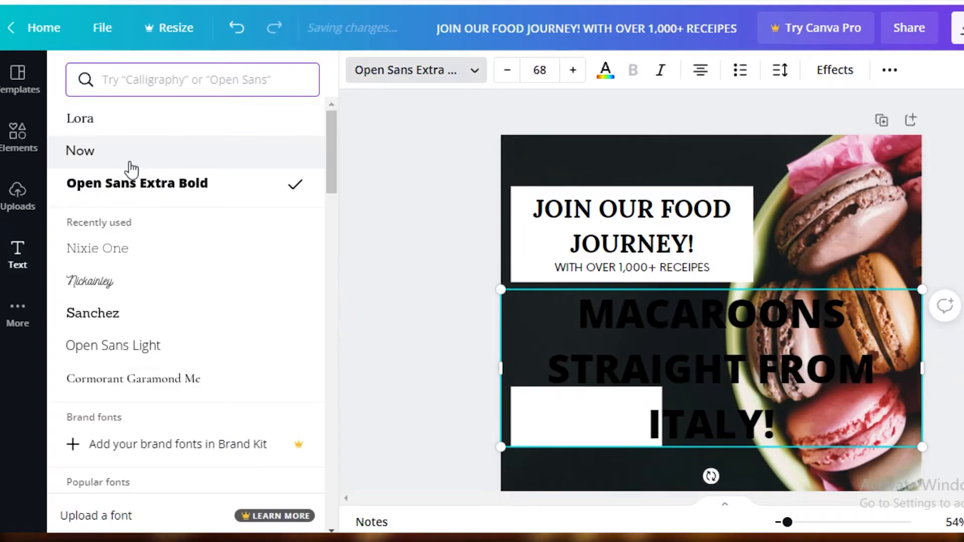
{"action": "left_click", "coordinate": [125, 132]}
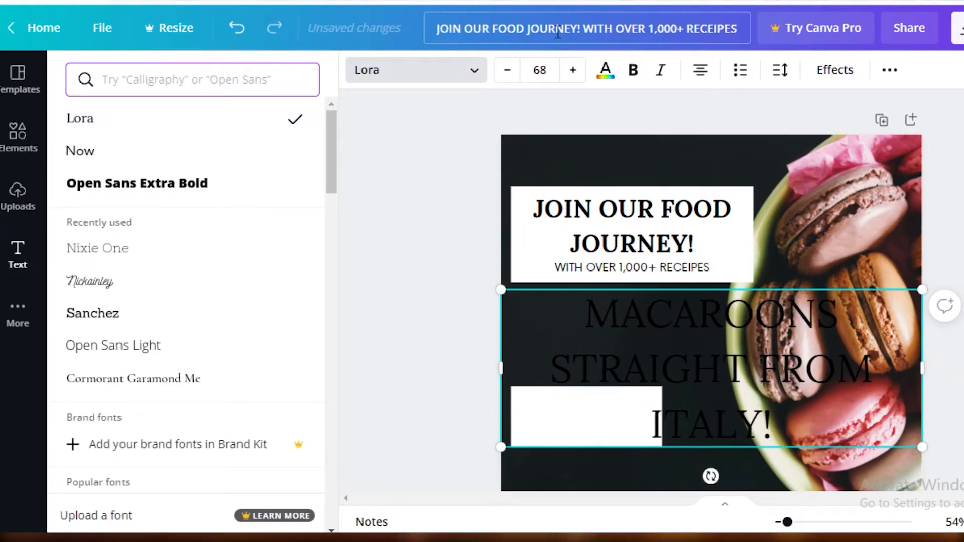
{"action": "left_click", "coordinate": [631, 73]}
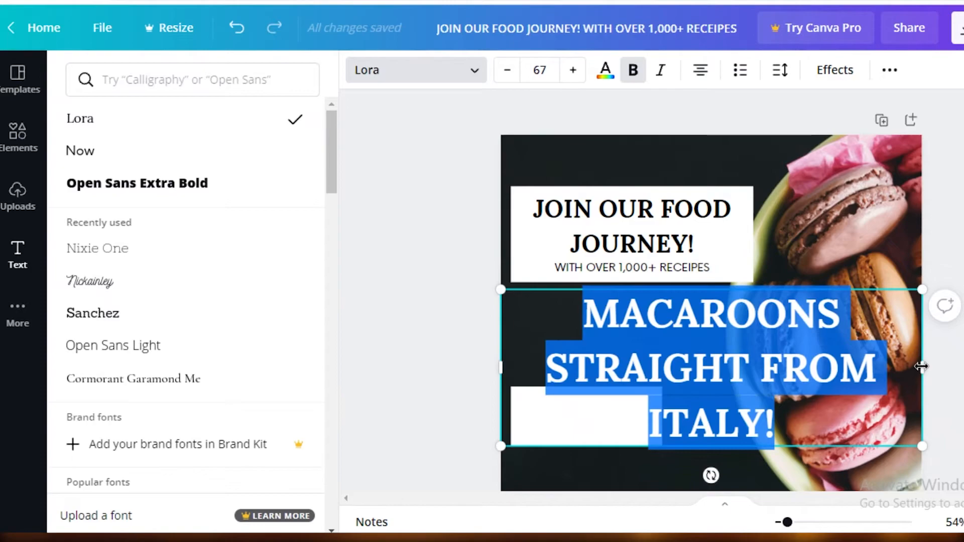
Scale the macaroons text down to size 18.1, place it over the lower white rectangle and fit the rectangle around it
{"action": "left_click_drag", "start_coordinate": [923, 368], "coordinate": [963, 369]}
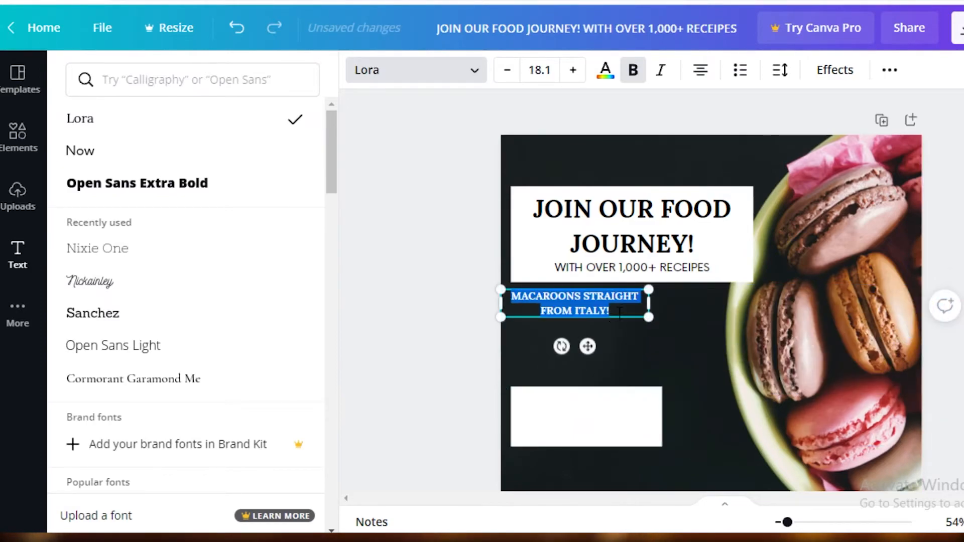
{"action": "left_click_drag", "start_coordinate": [590, 320], "coordinate": [596, 461]}
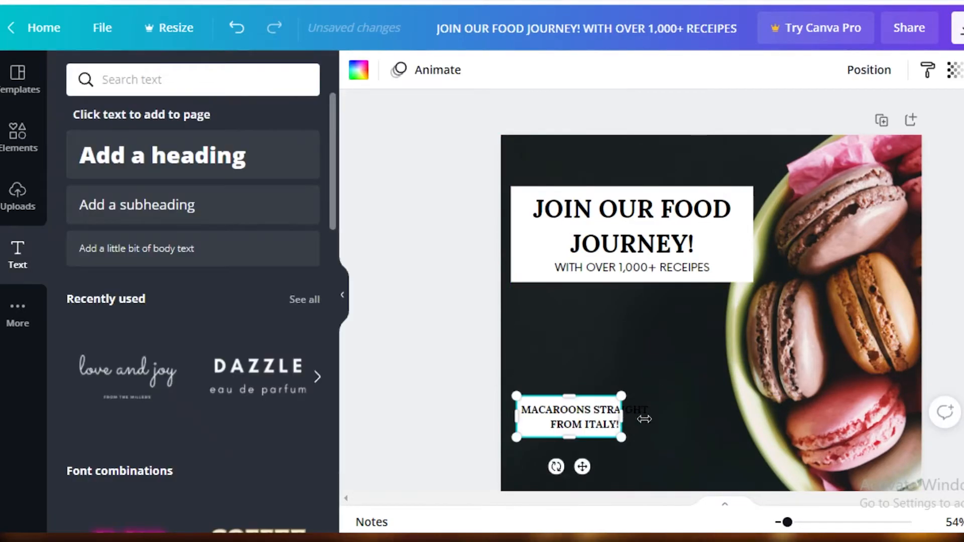
{"action": "left_click_drag", "start_coordinate": [643, 420], "coordinate": [669, 417]}
{"action": "left_click", "coordinate": [952, 342]}
{"action": "scroll", "coordinate": [951, 342], "scroll_direction": "down", "scroll_amount": 1}
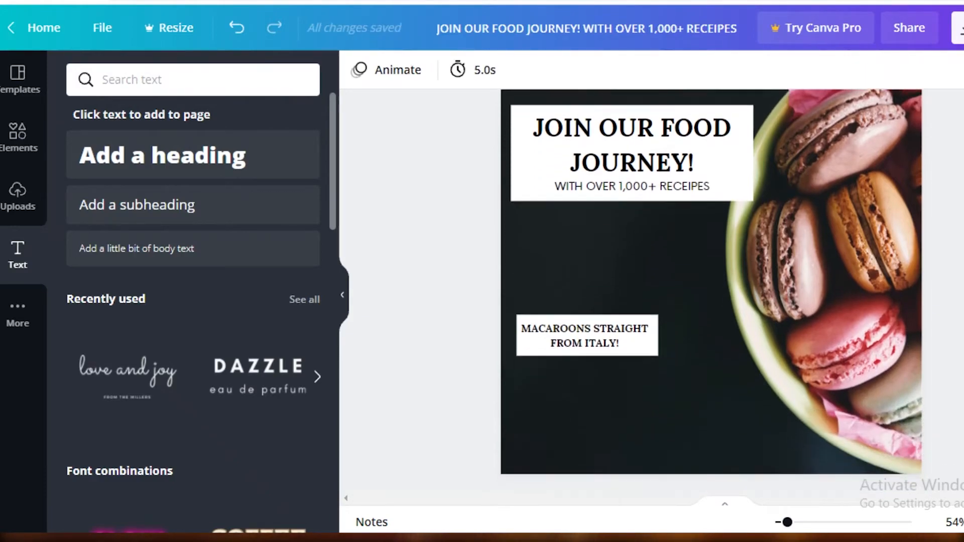
{"action": "scroll", "coordinate": [711, 291], "scroll_direction": "up", "scroll_amount": 2}
{"action": "scroll", "coordinate": [711, 291], "scroll_direction": "down", "scroll_amount": 2}
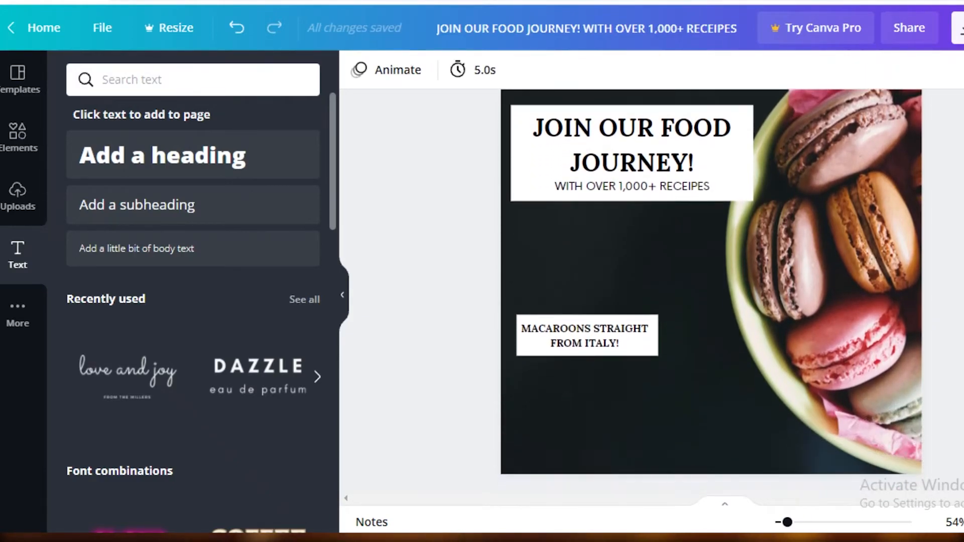
{"action": "scroll", "coordinate": [711, 291], "scroll_direction": "up", "scroll_amount": 2}
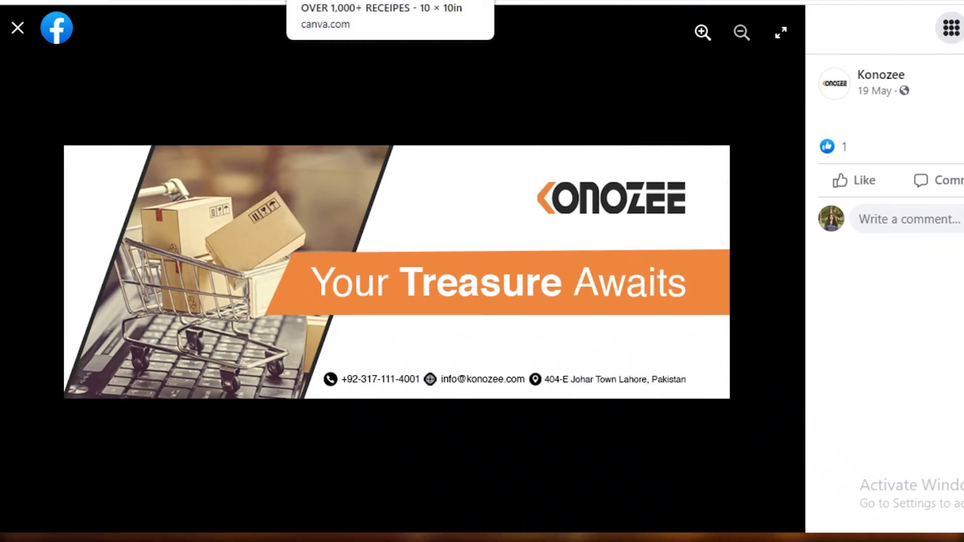
Search Canva's home page for "facebook" and open the Facebook Cover templates
{"action": "key", "text": "ctrl+Tab"}
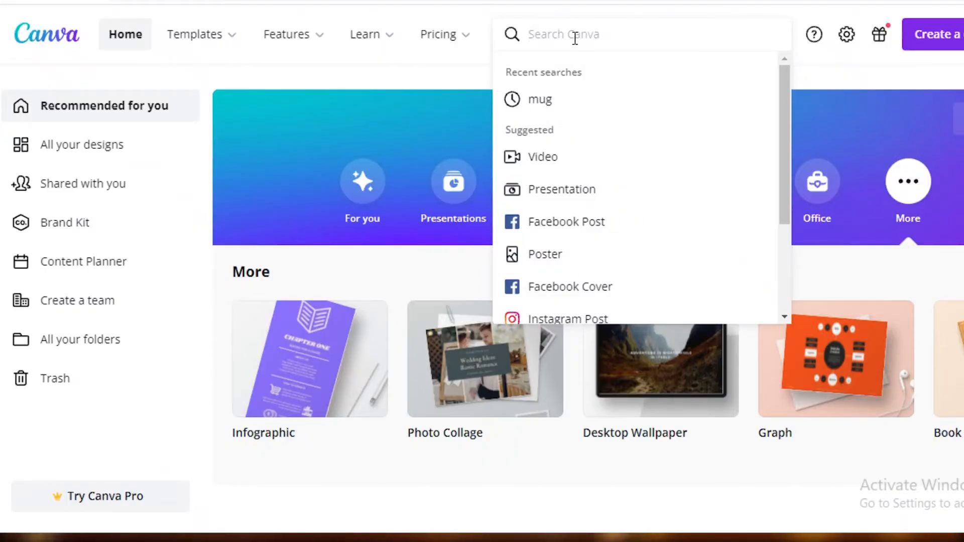
{"action": "type", "text": "facebook"}
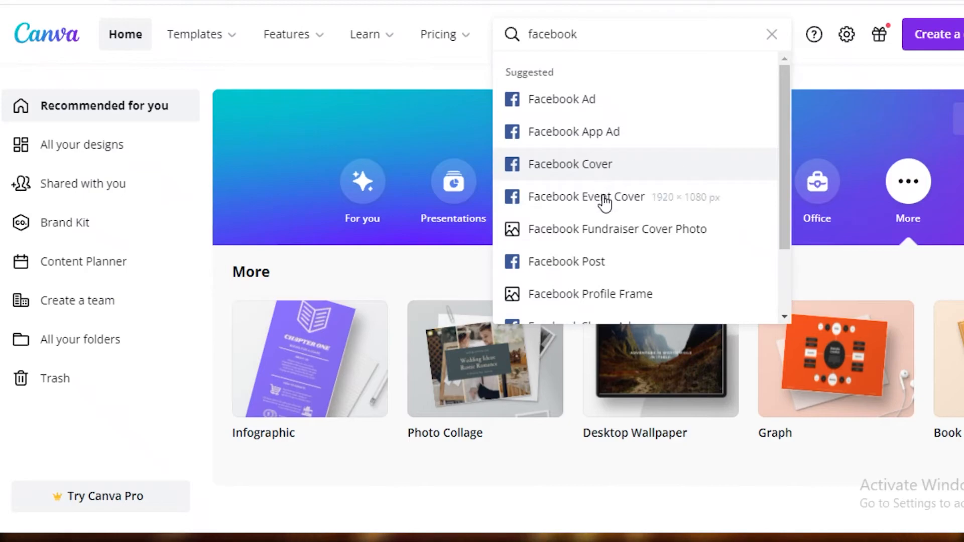
{"action": "left_click", "coordinate": [591, 173]}
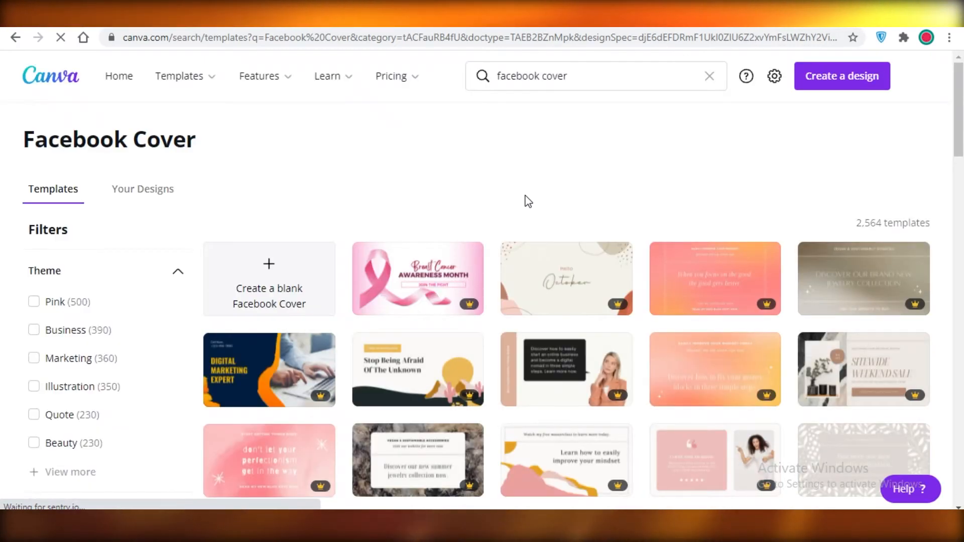
Browse the Facebook Cover templates and create a blank Facebook Cover
{"action": "scroll", "coordinate": [432, 321], "scroll_direction": "down", "scroll_amount": 5}
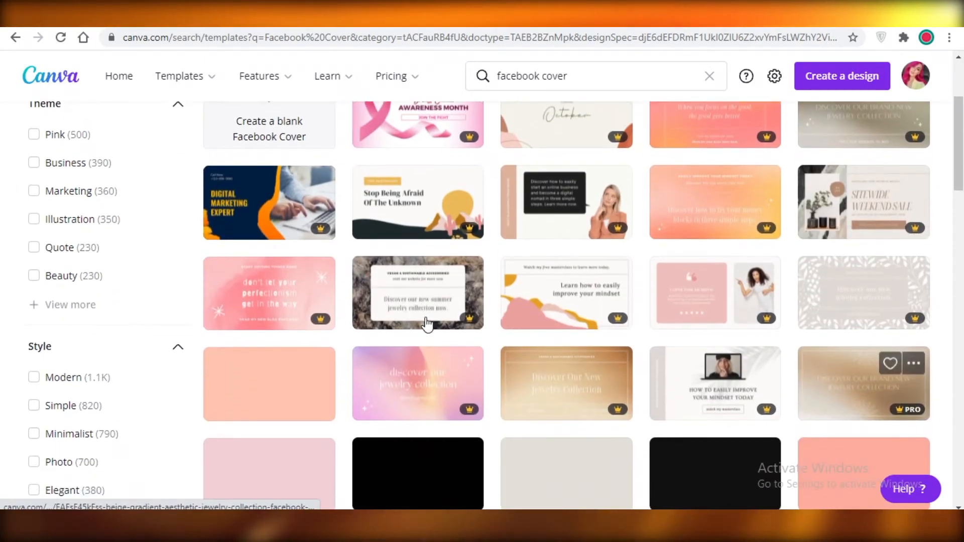
{"action": "scroll", "coordinate": [801, 269], "scroll_direction": "down", "scroll_amount": 4}
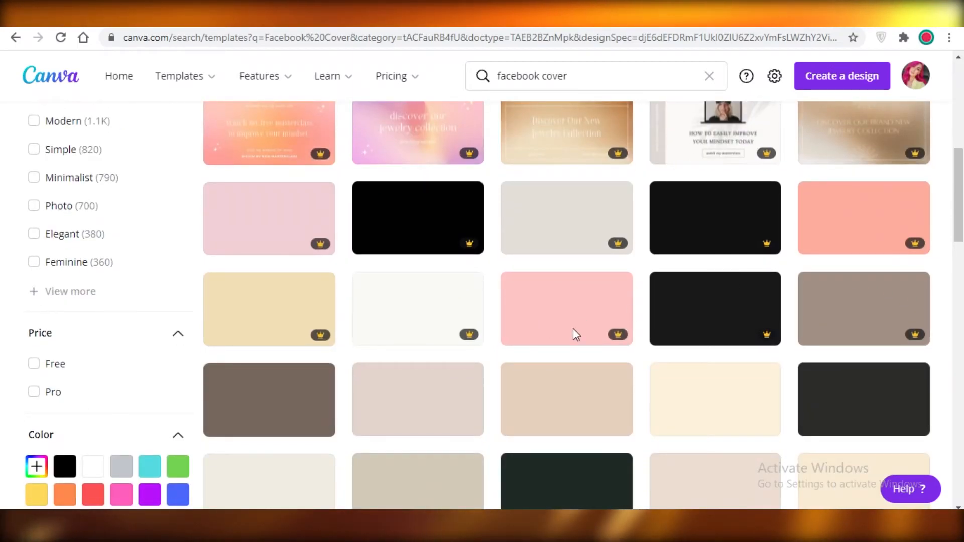
{"action": "scroll", "coordinate": [549, 330], "scroll_direction": "up", "scroll_amount": 6}
{"action": "scroll", "coordinate": [783, 508], "scroll_direction": "up", "scroll_amount": 3}
{"action": "left_click", "coordinate": [263, 289]}
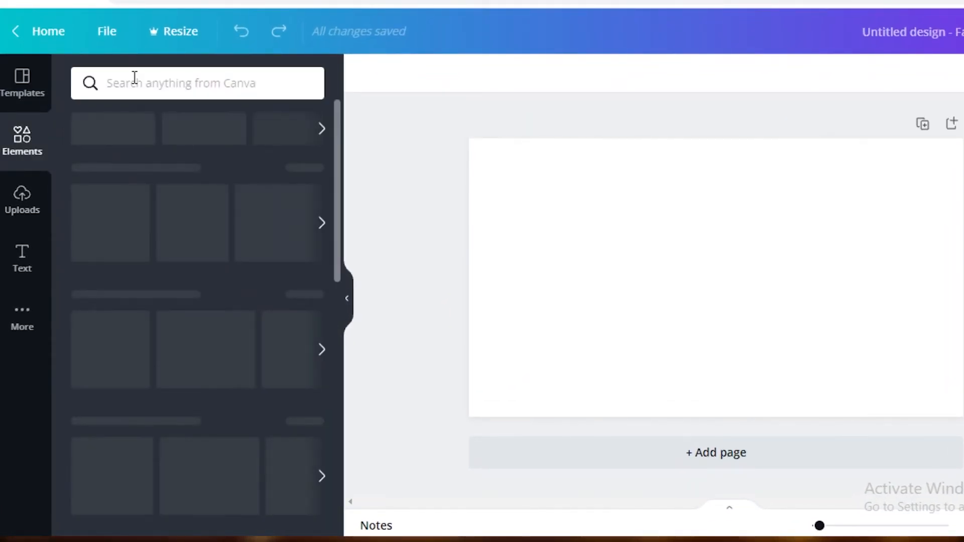
Search the photo elements for "background" and add the free pink geometric triangle image to the cover
{"action": "left_click", "coordinate": [137, 79]}
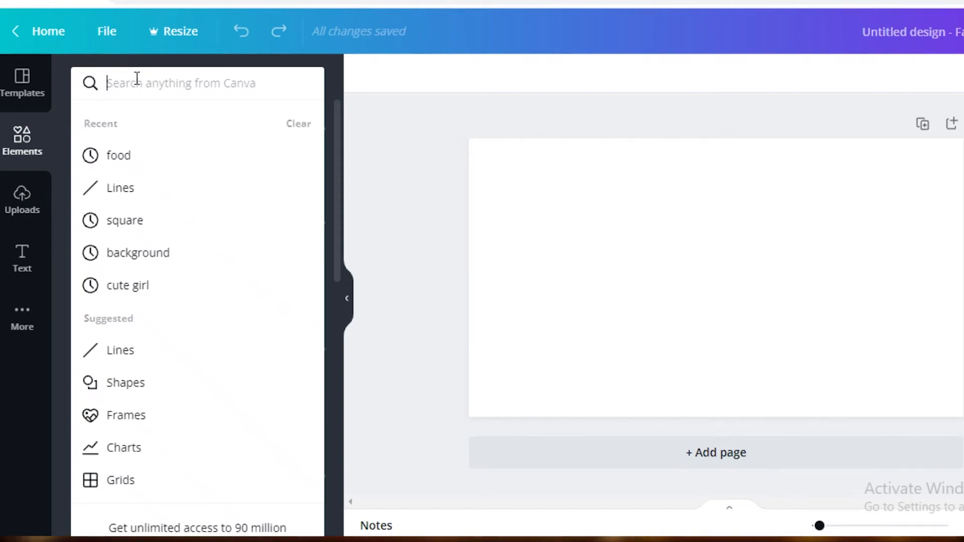
{"action": "left_click", "coordinate": [139, 252]}
{"action": "left_click", "coordinate": [145, 129]}
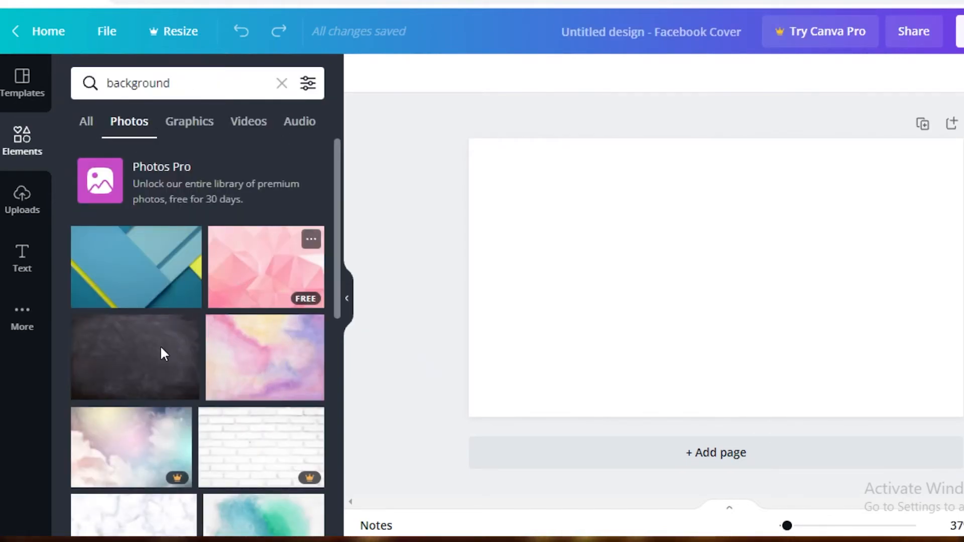
{"action": "left_click", "coordinate": [247, 264]}
Move the pink geometric image to the cover's upper left corner and enlarge it to fill the whole page
{"action": "left_click_drag", "start_coordinate": [685, 297], "coordinate": [586, 254]}
{"action": "left_click_drag", "start_coordinate": [758, 350], "coordinate": [959, 492]}
{"action": "left_click_drag", "start_coordinate": [730, 347], "coordinate": [698, 342]}
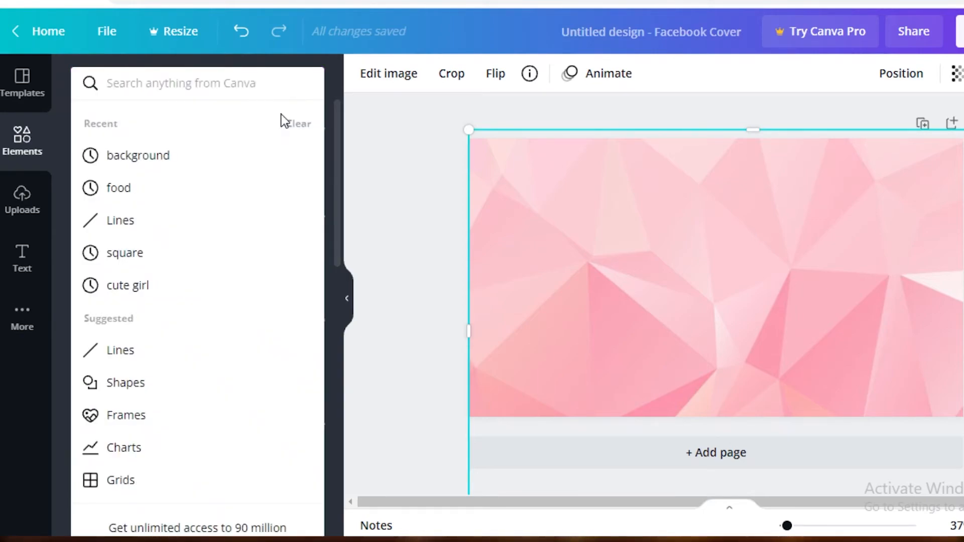
Search the elements for "accessories", add the straw hat with the dark band, and place it enlarged and tilted on the cover's right side
{"action": "type", "text": "accessories"}
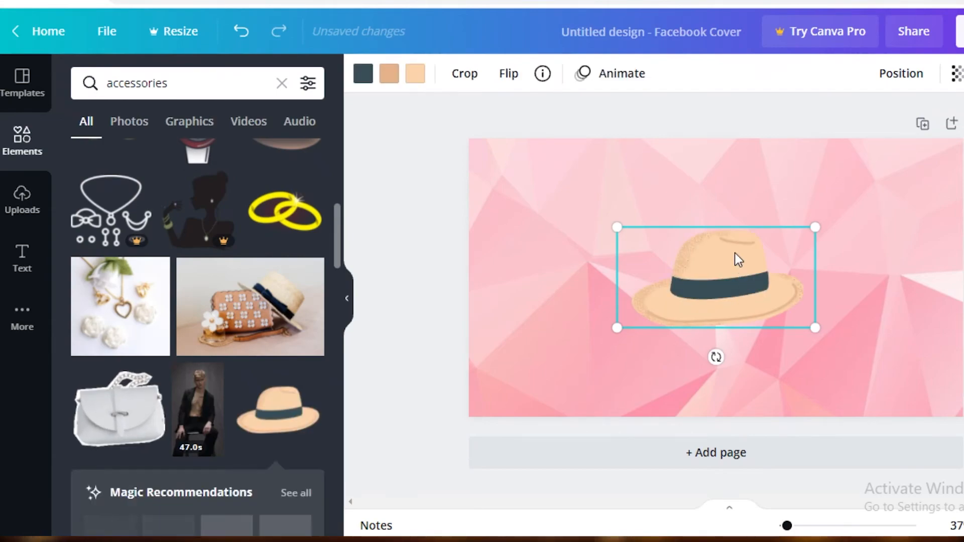
{"action": "left_click_drag", "start_coordinate": [734, 252], "coordinate": [903, 329]}
{"action": "left_click_drag", "start_coordinate": [828, 282], "coordinate": [833, 276]}
{"action": "left_click_drag", "start_coordinate": [784, 353], "coordinate": [711, 385]}
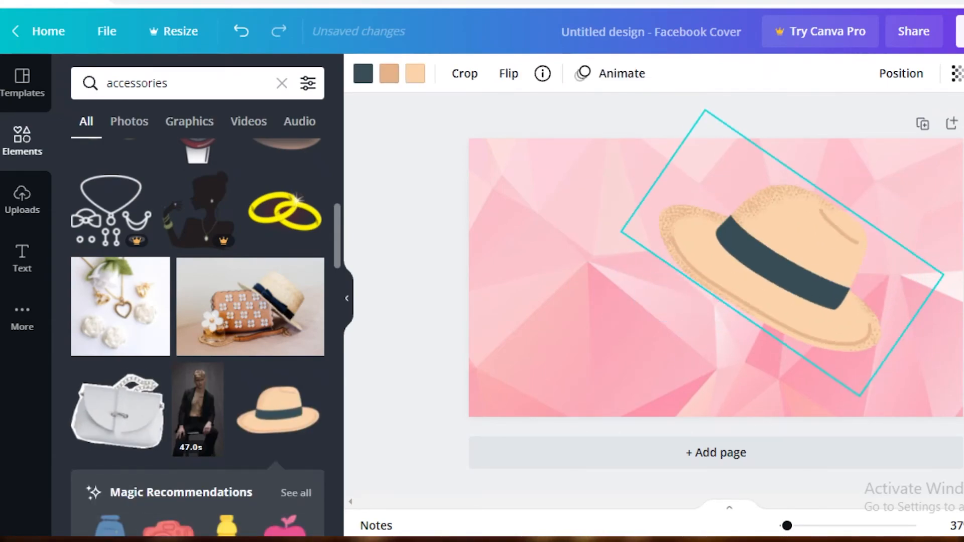
Try black shades on the hat's band and return it to the original dark slate color
{"action": "left_click", "coordinate": [372, 75]}
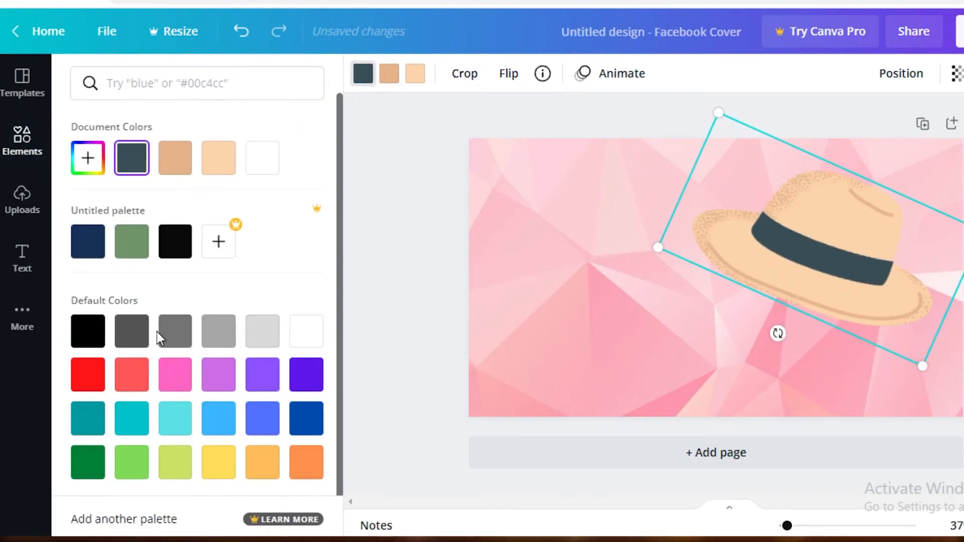
{"action": "left_click", "coordinate": [91, 335]}
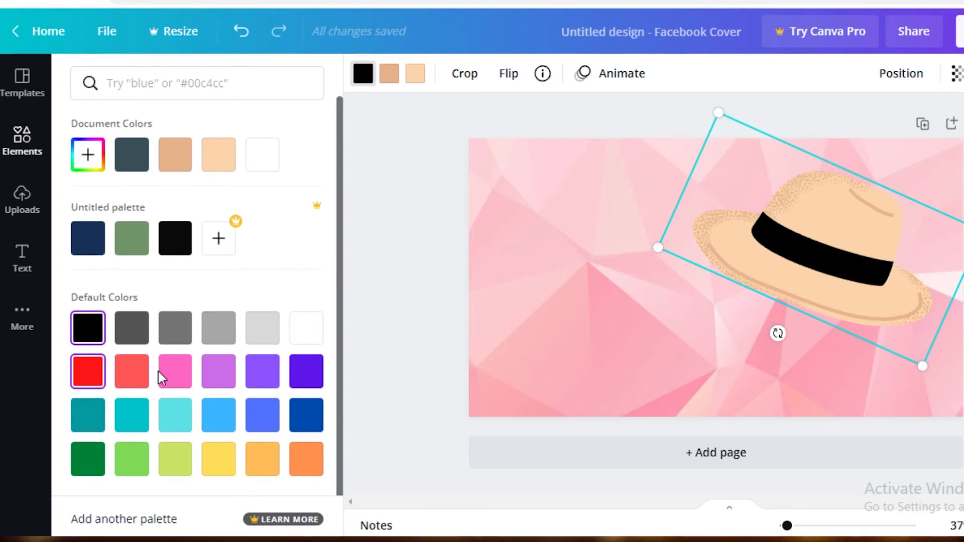
{"action": "left_click", "coordinate": [173, 244]}
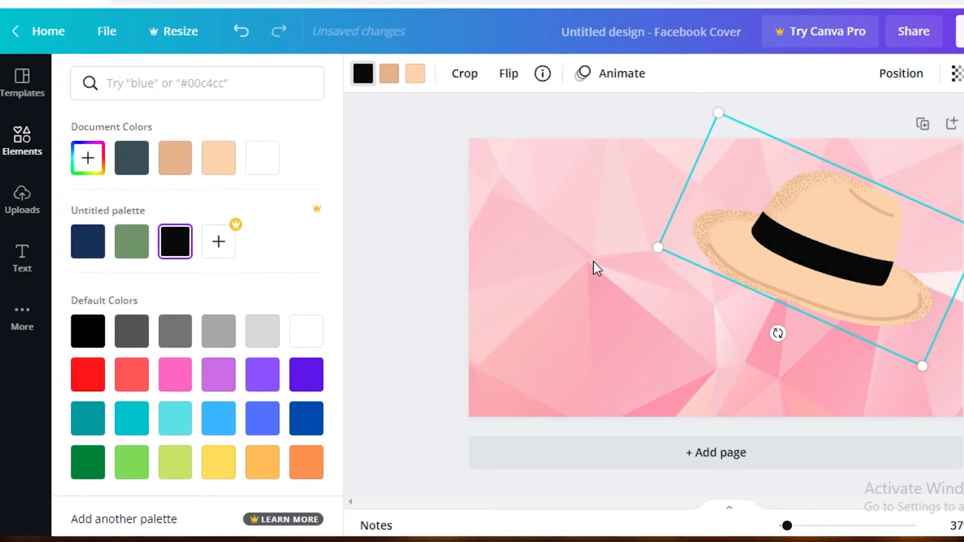
{"action": "left_click", "coordinate": [132, 157]}
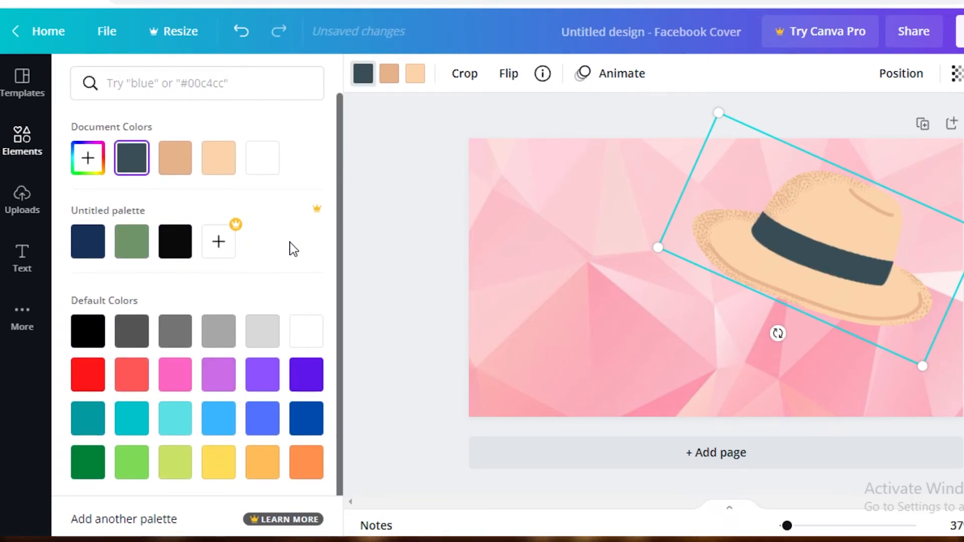
Try a straight arrow line from the basic lines and shapes on the cover and delete it
{"action": "left_click", "coordinate": [23, 140]}
{"action": "scroll", "coordinate": [273, 208], "scroll_direction": "down", "scroll_amount": 5}
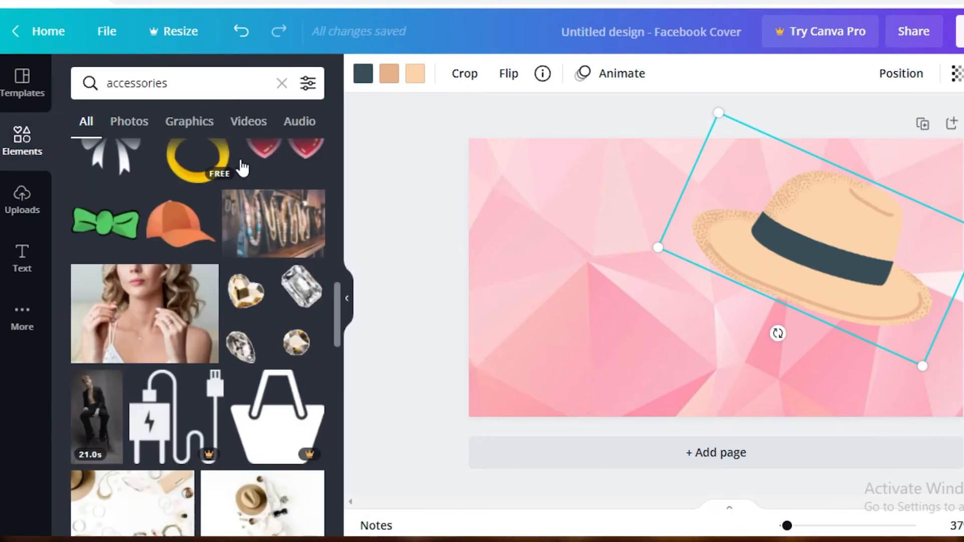
{"action": "left_click", "coordinate": [282, 83]}
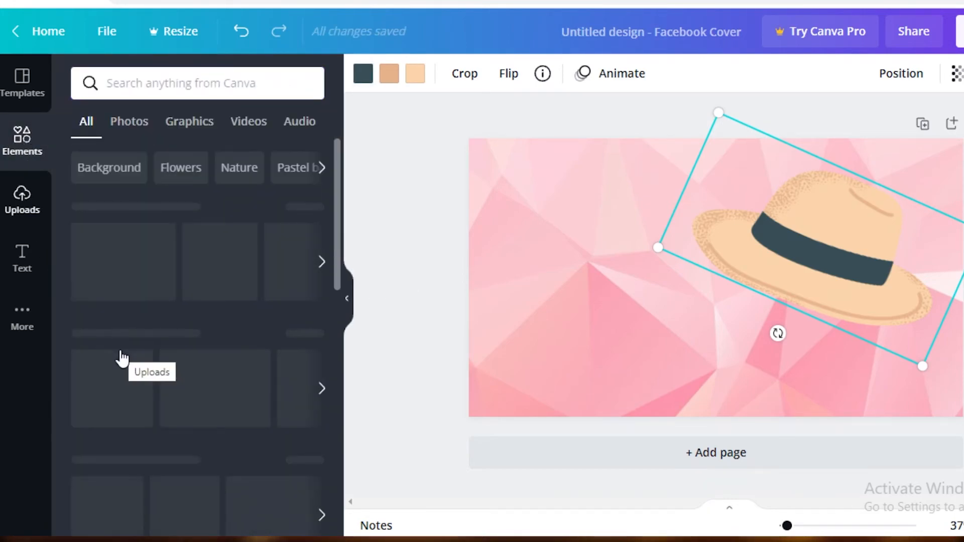
{"action": "left_click", "coordinate": [230, 360]}
{"action": "key", "text": "Delete"}
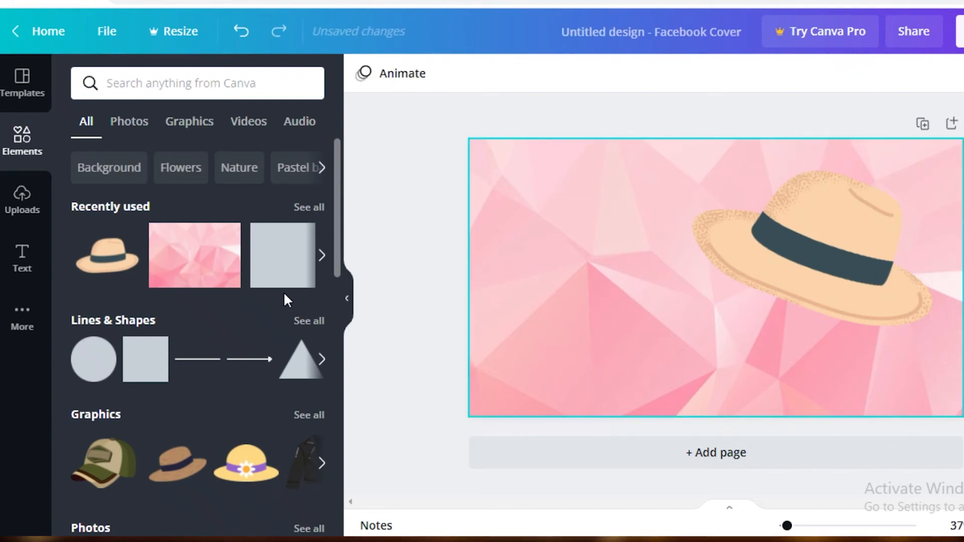
Search the elements for "arrow" and place the white hand-drawn looped arrow on the cover, left of the hat
{"action": "left_click", "coordinate": [309, 321]}
{"action": "type", "text": "arrow"}
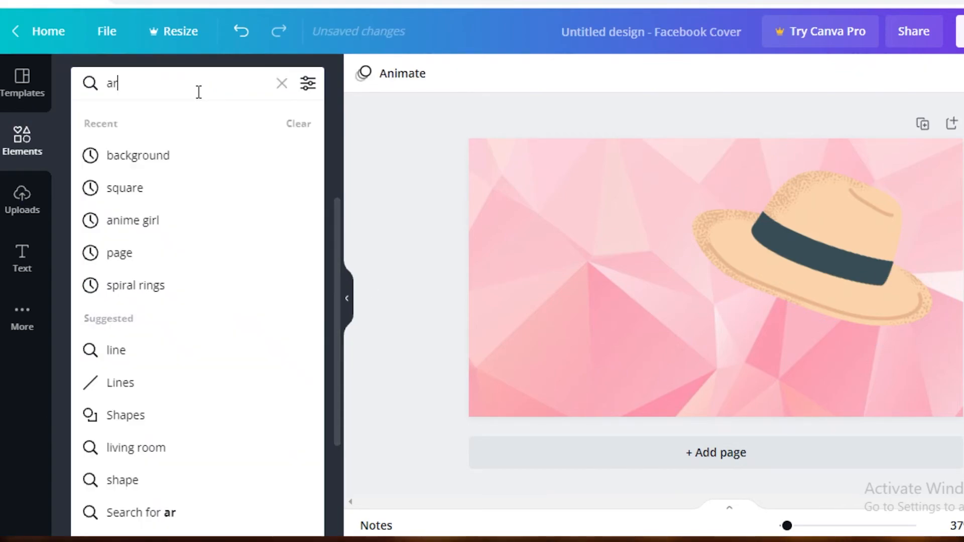
{"action": "key", "text": "Return"}
{"action": "left_click", "coordinate": [86, 404]}
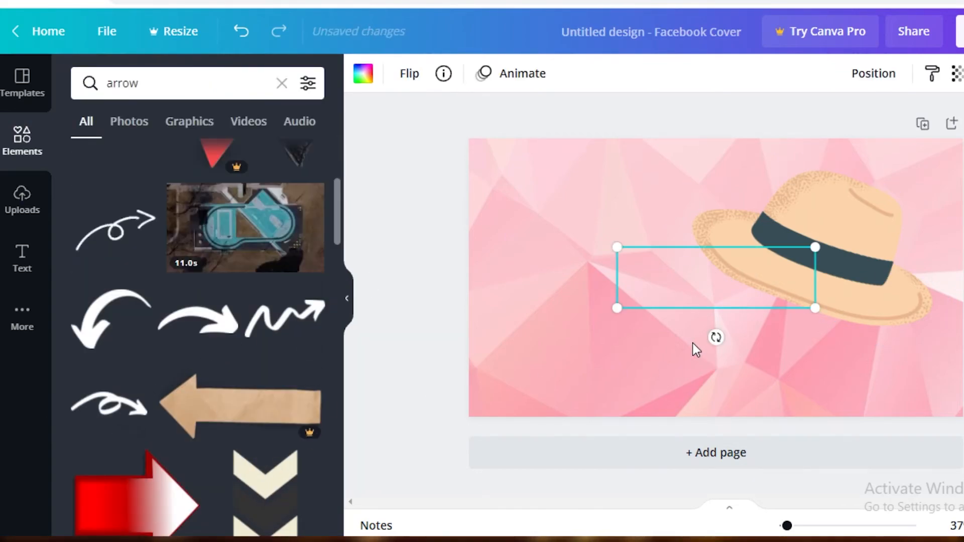
{"action": "left_click_drag", "start_coordinate": [701, 278], "coordinate": [617, 310]}
Flip the looped arrow vertically, then tilt and position it below and left of the hat so it points up toward the hat
{"action": "left_click", "coordinate": [457, 75]}
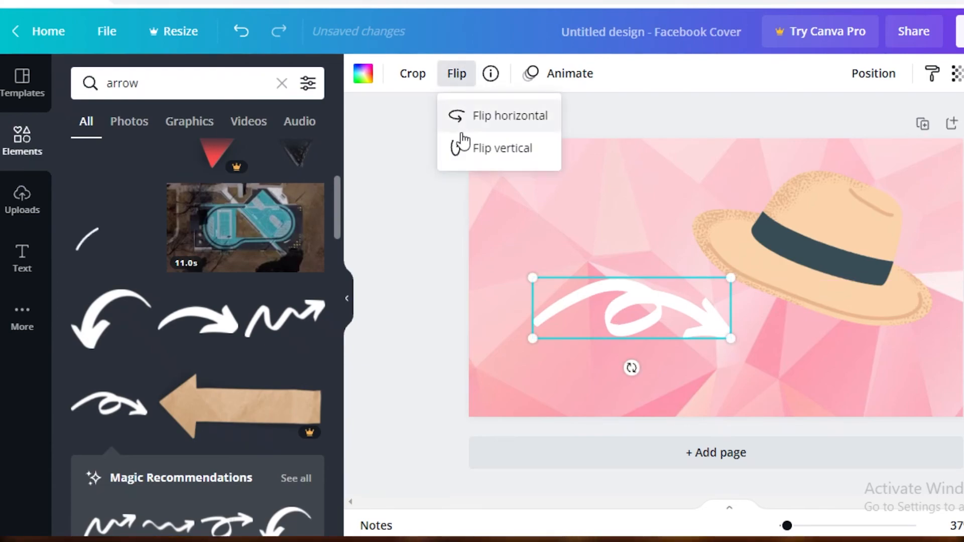
{"action": "left_click", "coordinate": [459, 150]}
{"action": "left_click_drag", "start_coordinate": [724, 279], "coordinate": [745, 330]}
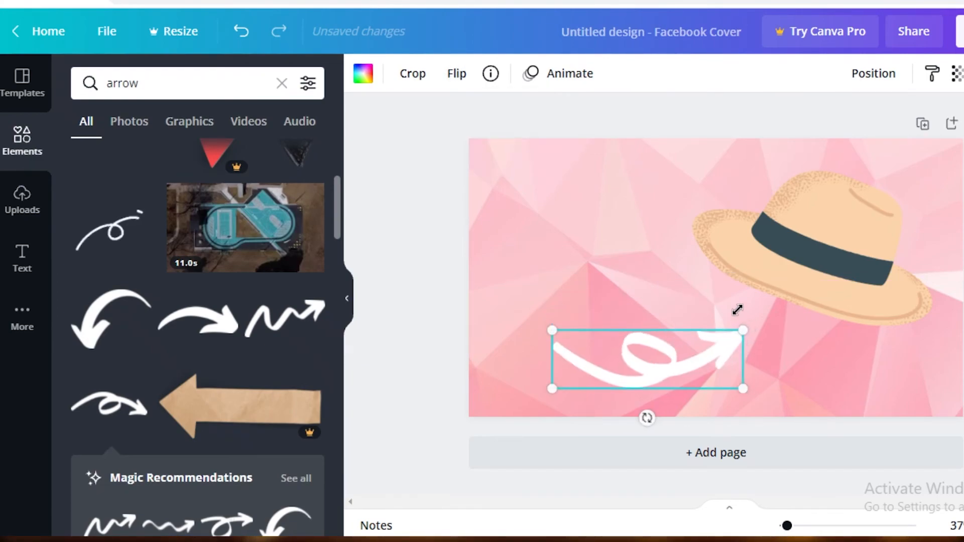
{"action": "left_click_drag", "start_coordinate": [664, 418], "coordinate": [673, 411]}
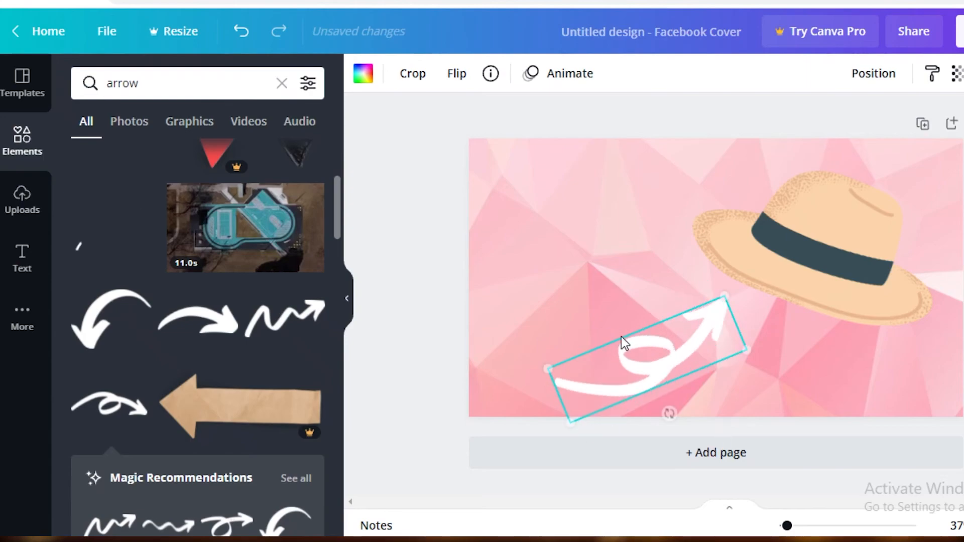
{"action": "left_click_drag", "start_coordinate": [622, 345], "coordinate": [600, 326]}
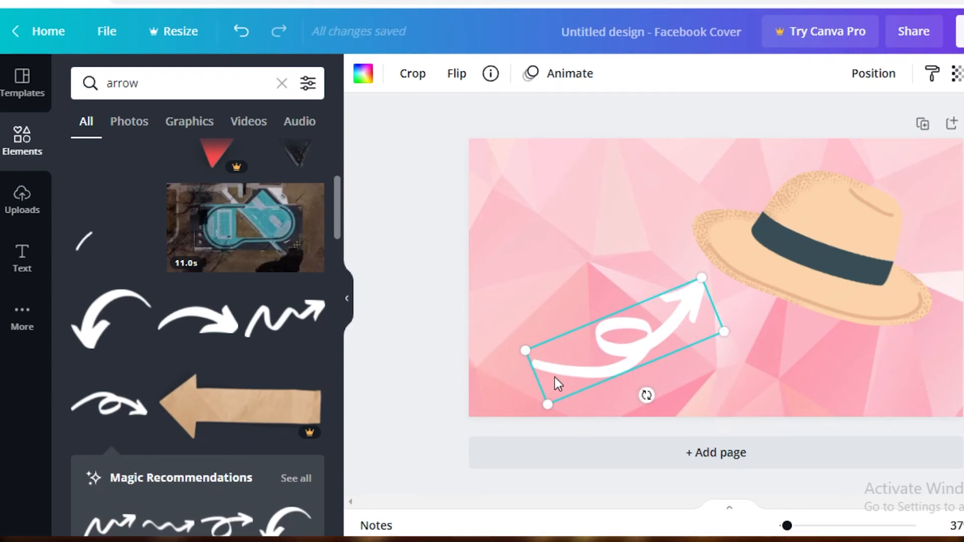
{"action": "left_click", "coordinate": [412, 144]}
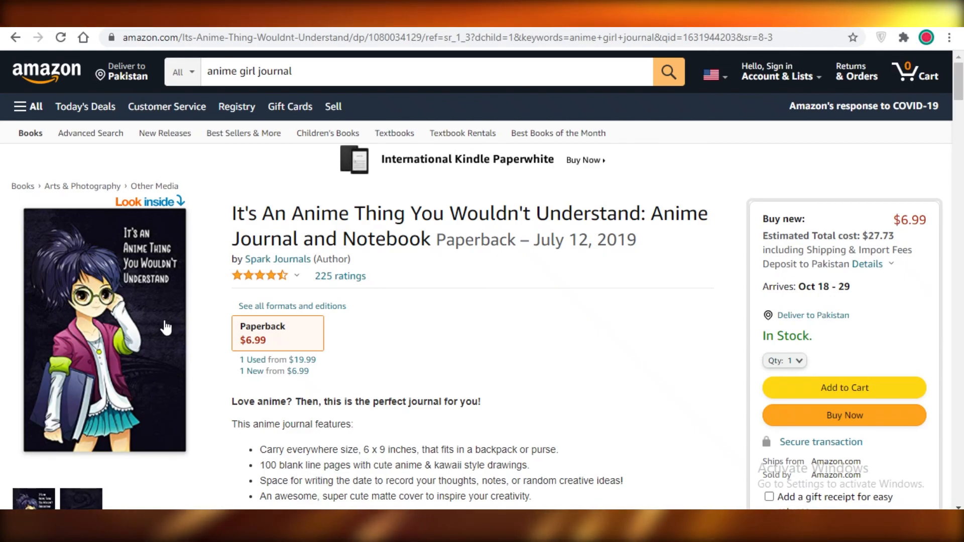
{"action": "scroll", "coordinate": [164, 329], "scroll_direction": "down", "scroll_amount": 4}
{"action": "scroll", "coordinate": [427, 208], "scroll_direction": "up", "scroll_amount": 3}
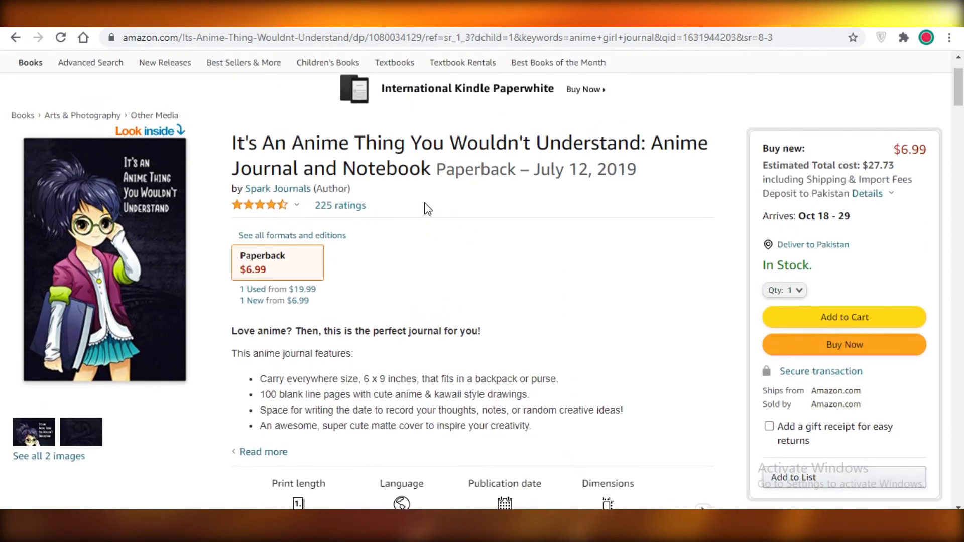
{"action": "scroll", "coordinate": [401, 362], "scroll_direction": "up", "scroll_amount": 2}
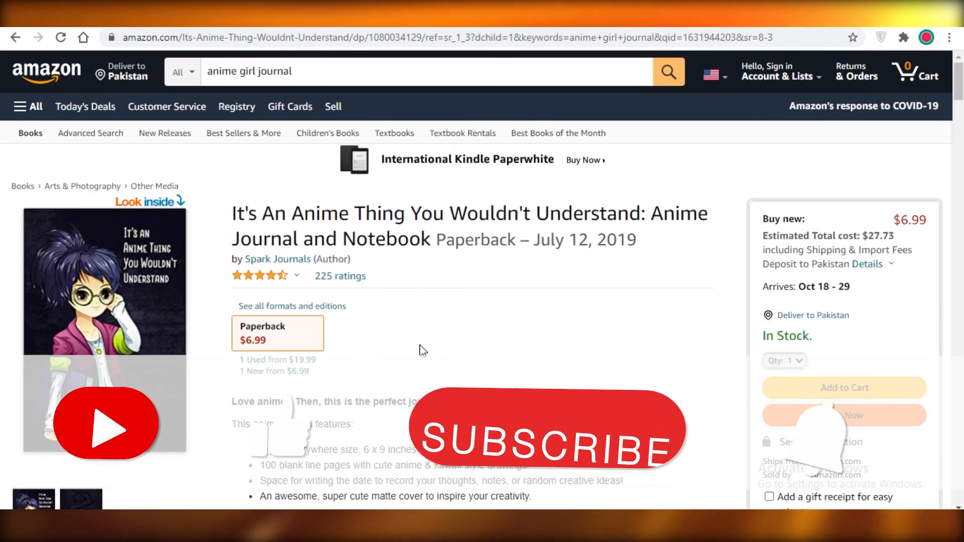